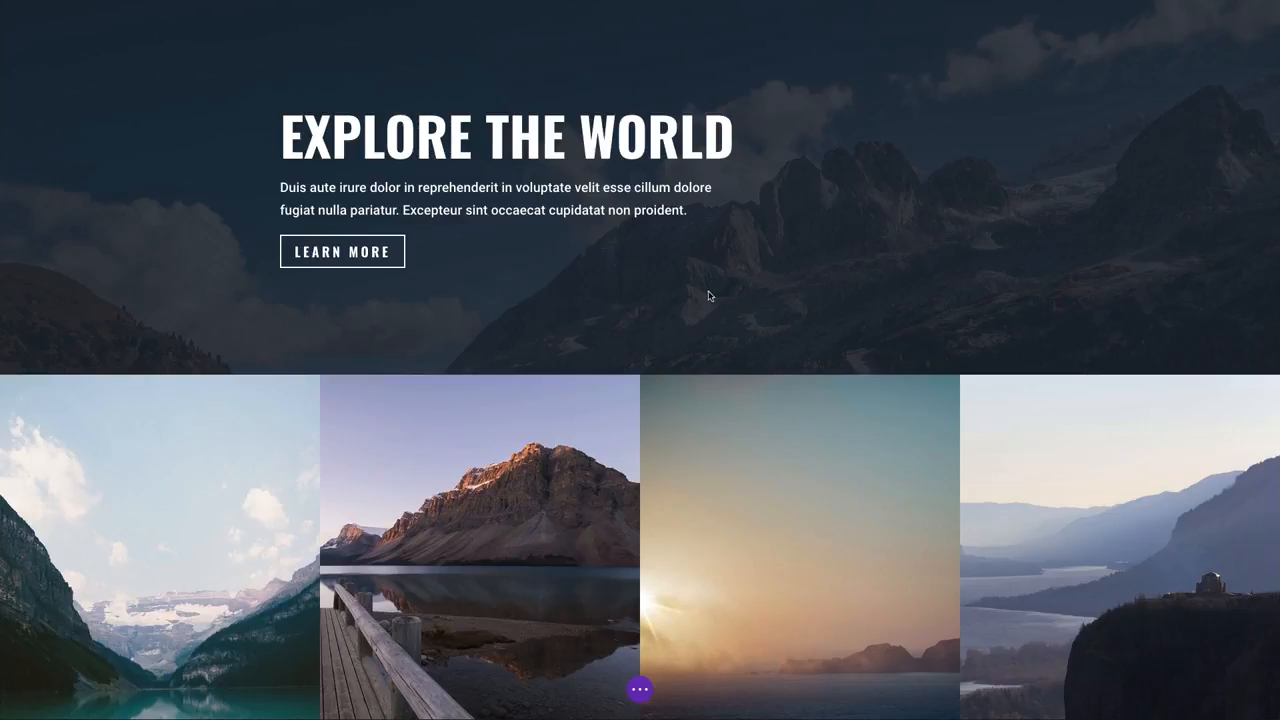
Step: Save the fullwidth header module to the library as a global item named "Global header"
{"action": "mouse_move", "coordinate": [672, 297]}
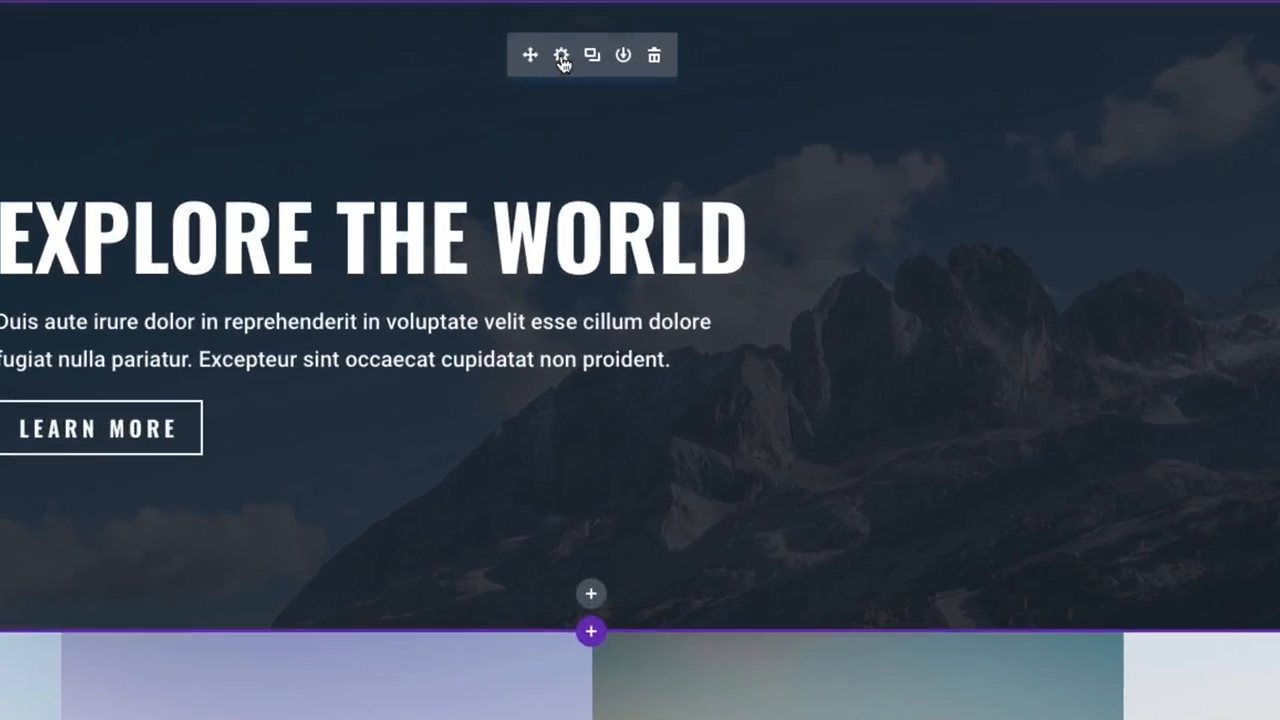
{"action": "left_click", "coordinate": [624, 56]}
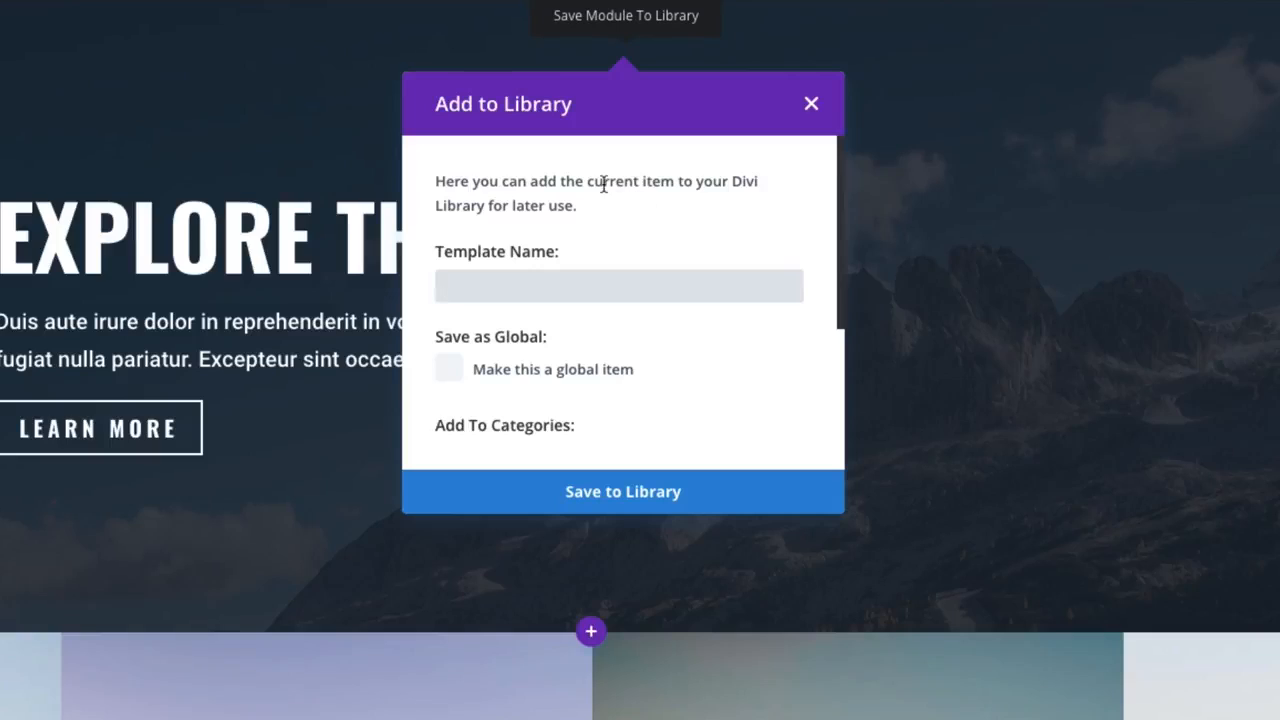
{"action": "left_click", "coordinate": [506, 290]}
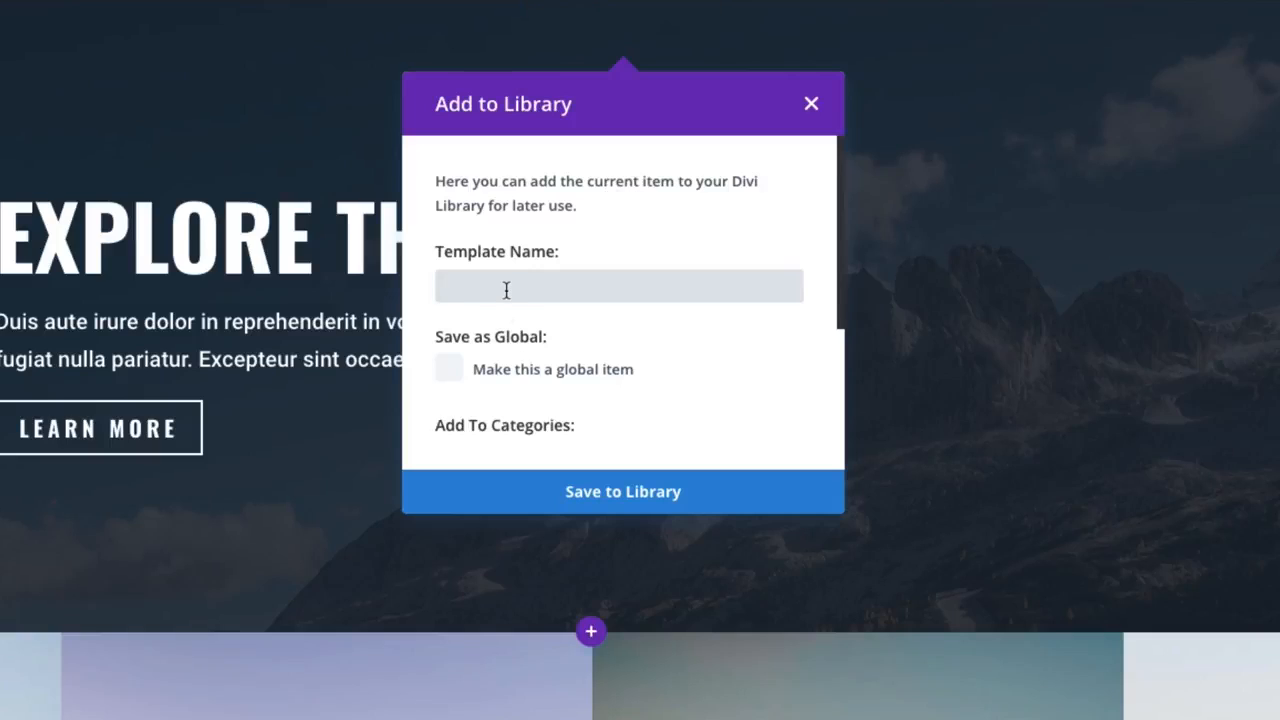
{"action": "type", "text": "Global header"}
{"action": "left_click", "coordinate": [453, 374]}
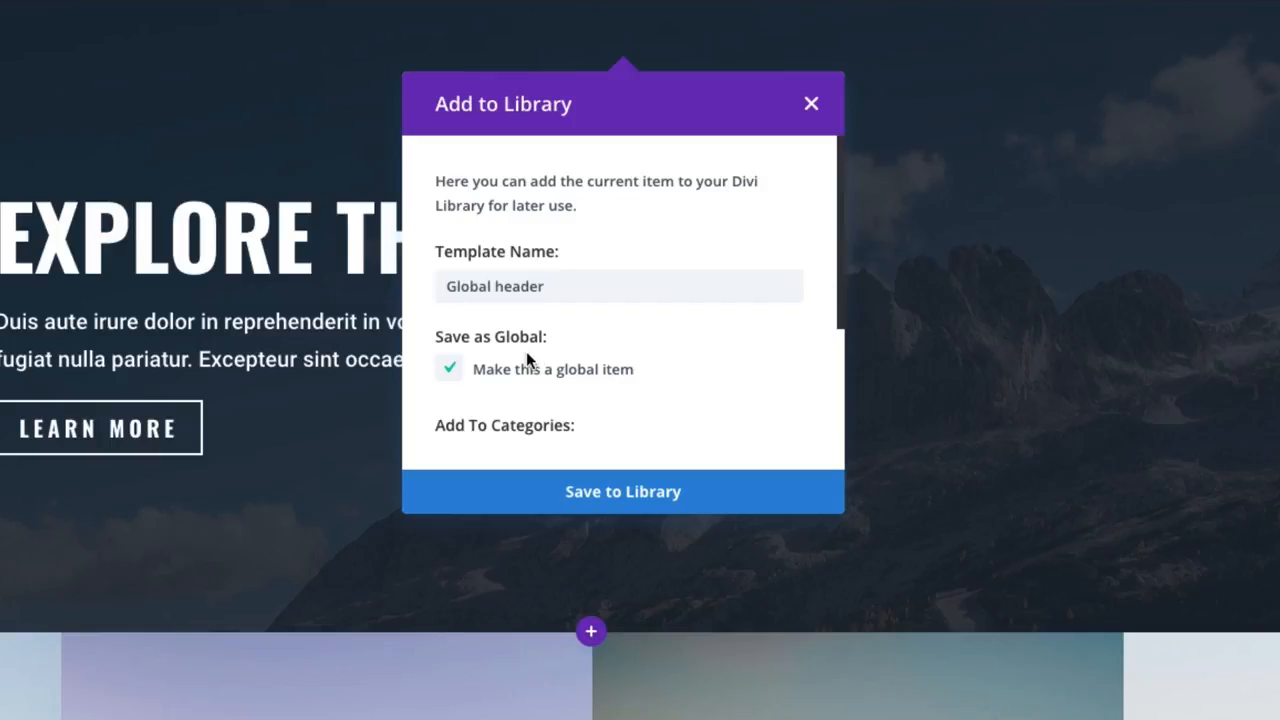
{"action": "left_click", "coordinate": [632, 500]}
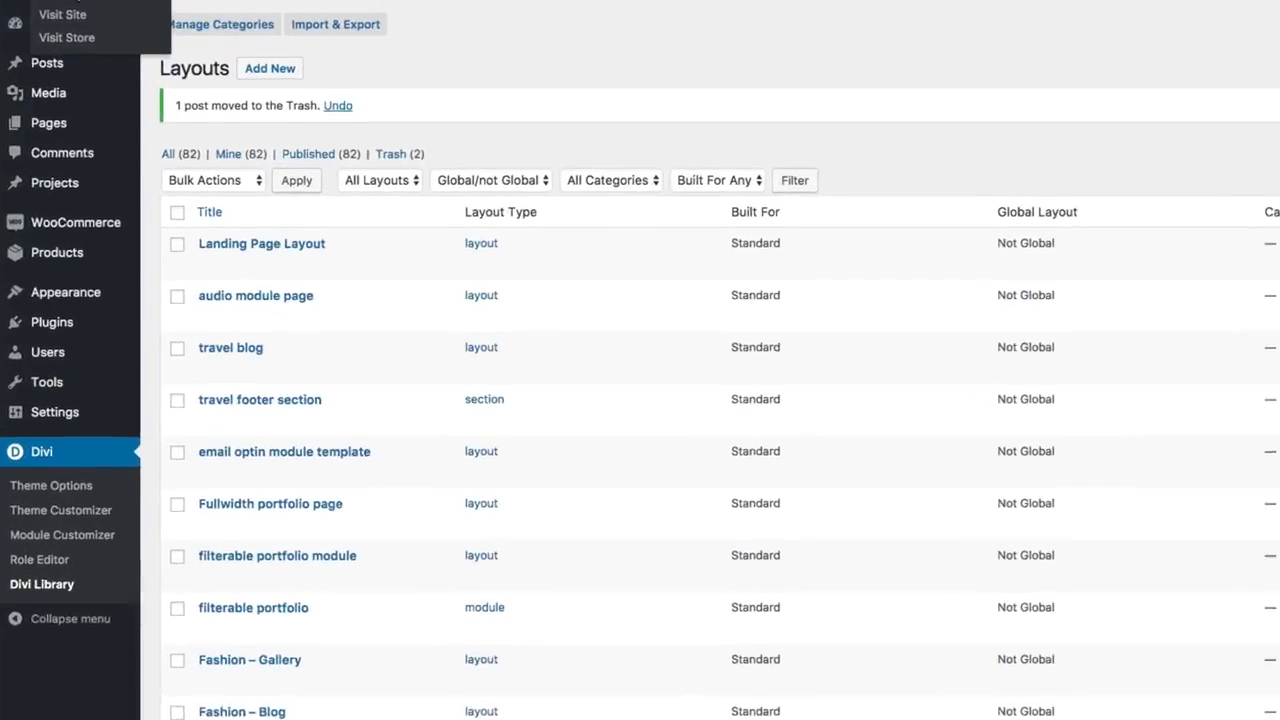
Step: Open the Divi Library listing of saved layouts in the WordPress dashboard
{"action": "mouse_move", "coordinate": [68, 182]}
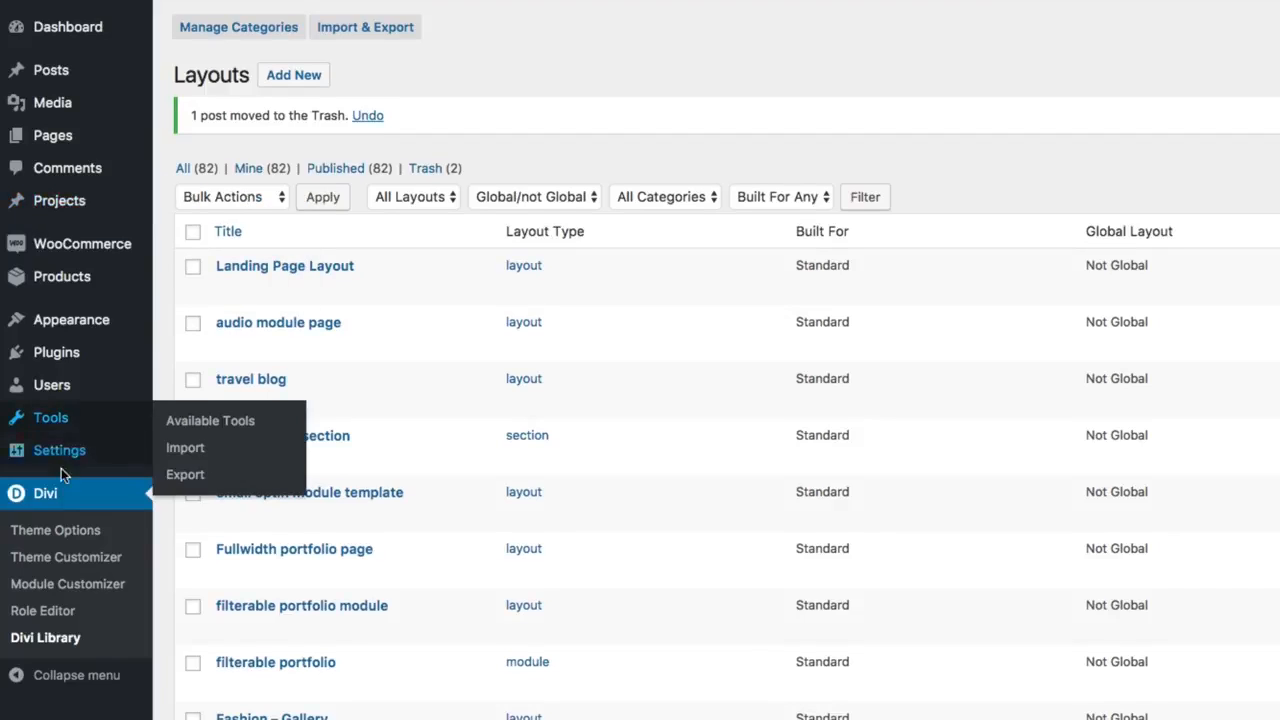
{"action": "left_click", "coordinate": [47, 647]}
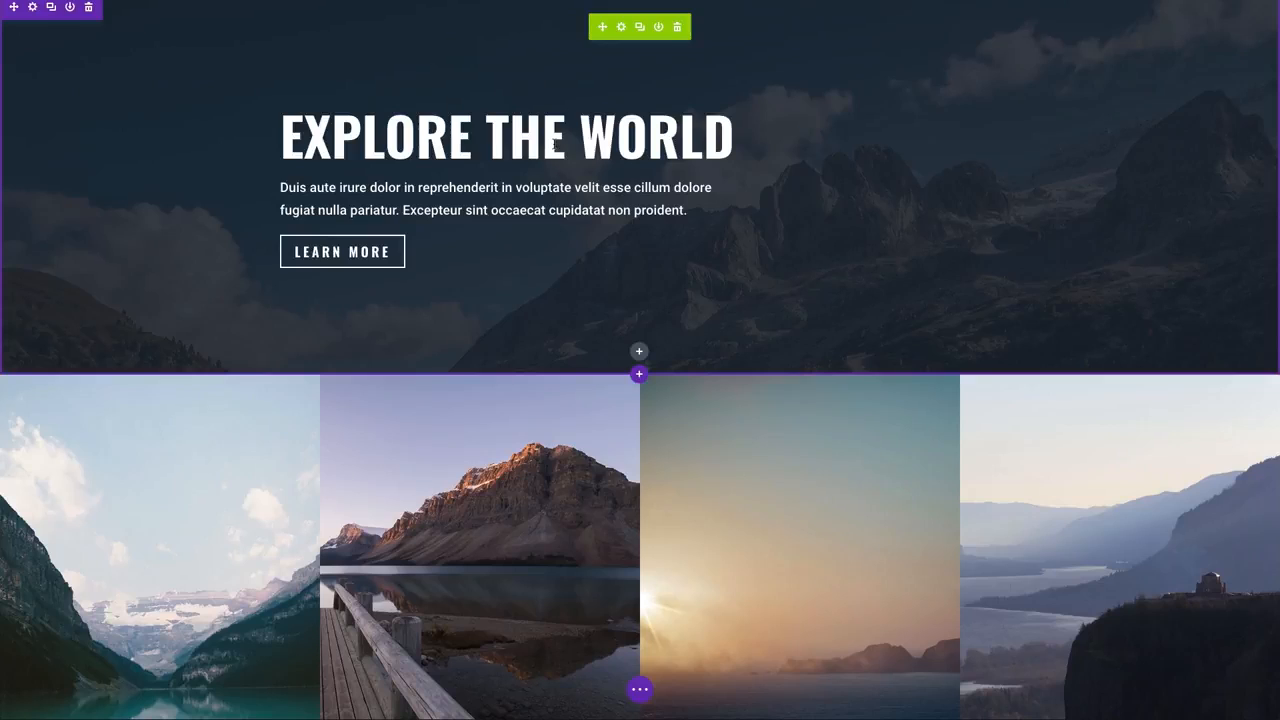
Step: Open the global fullwidth header's settings and examine which content, design and advanced options carry a sync control
{"action": "left_click", "coordinate": [621, 28]}
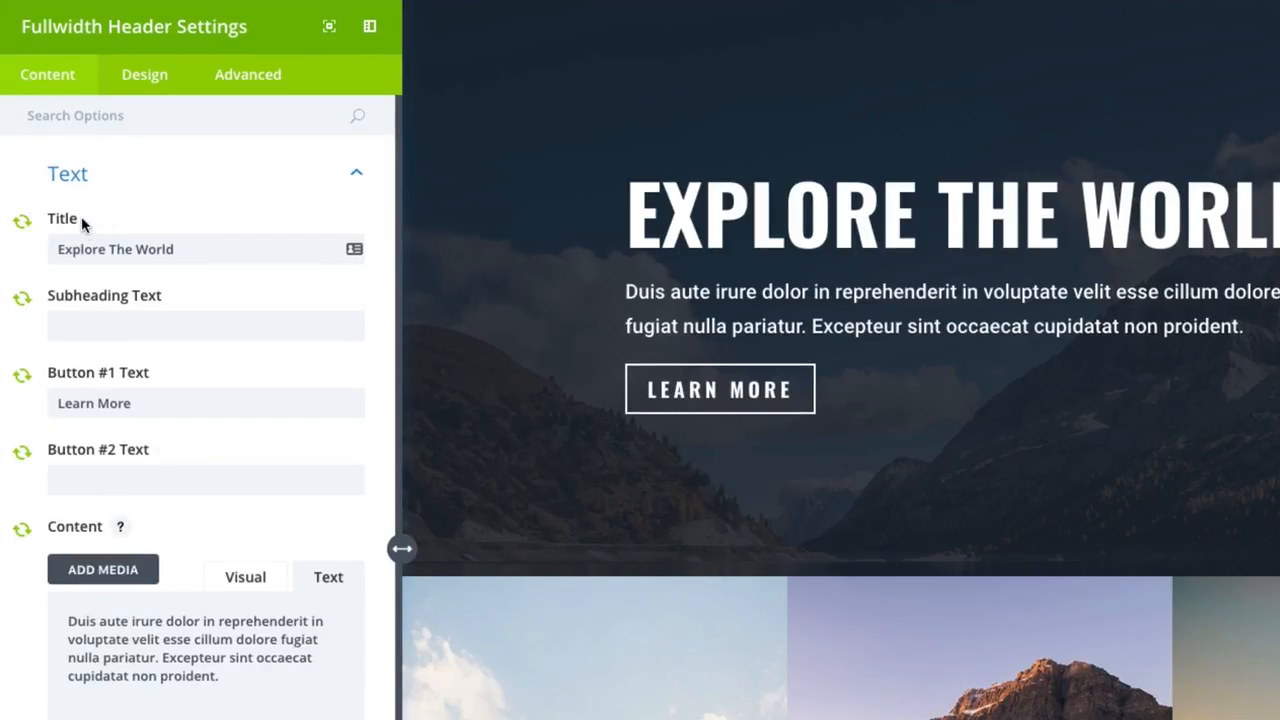
{"action": "scroll", "coordinate": [17, 473], "scroll_direction": "down", "scroll_amount": 1}
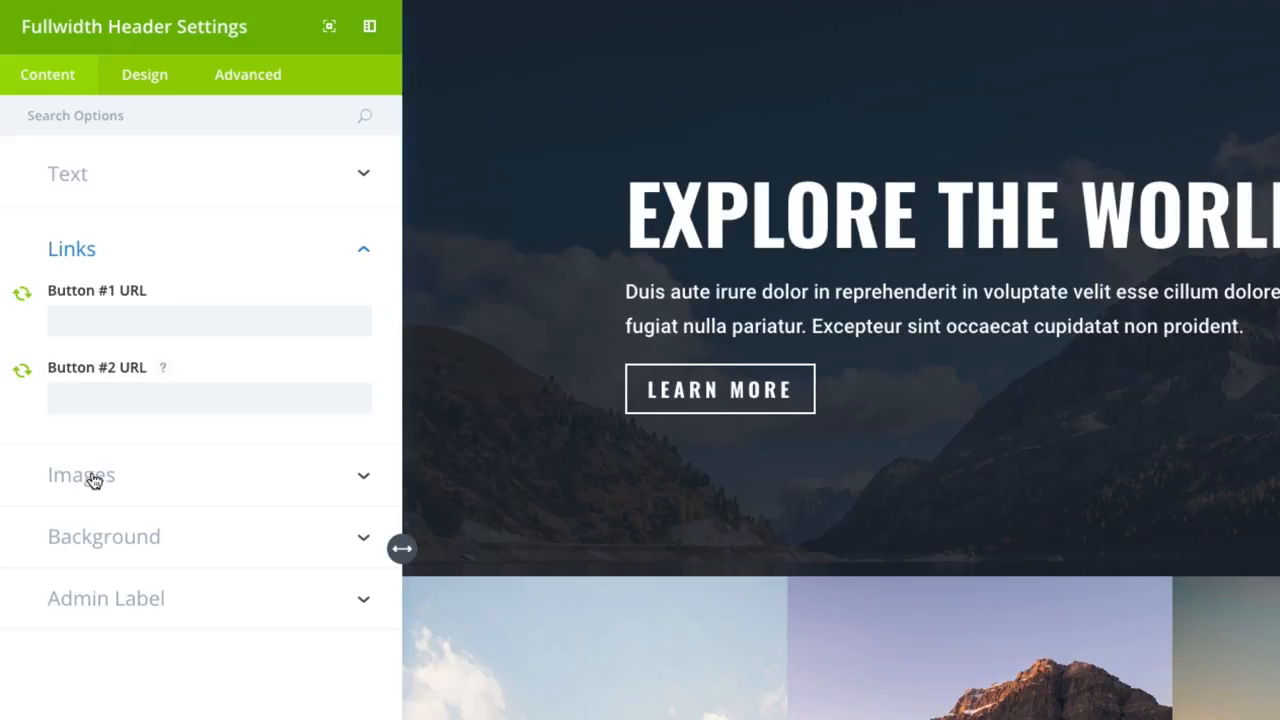
{"action": "left_click", "coordinate": [237, 484]}
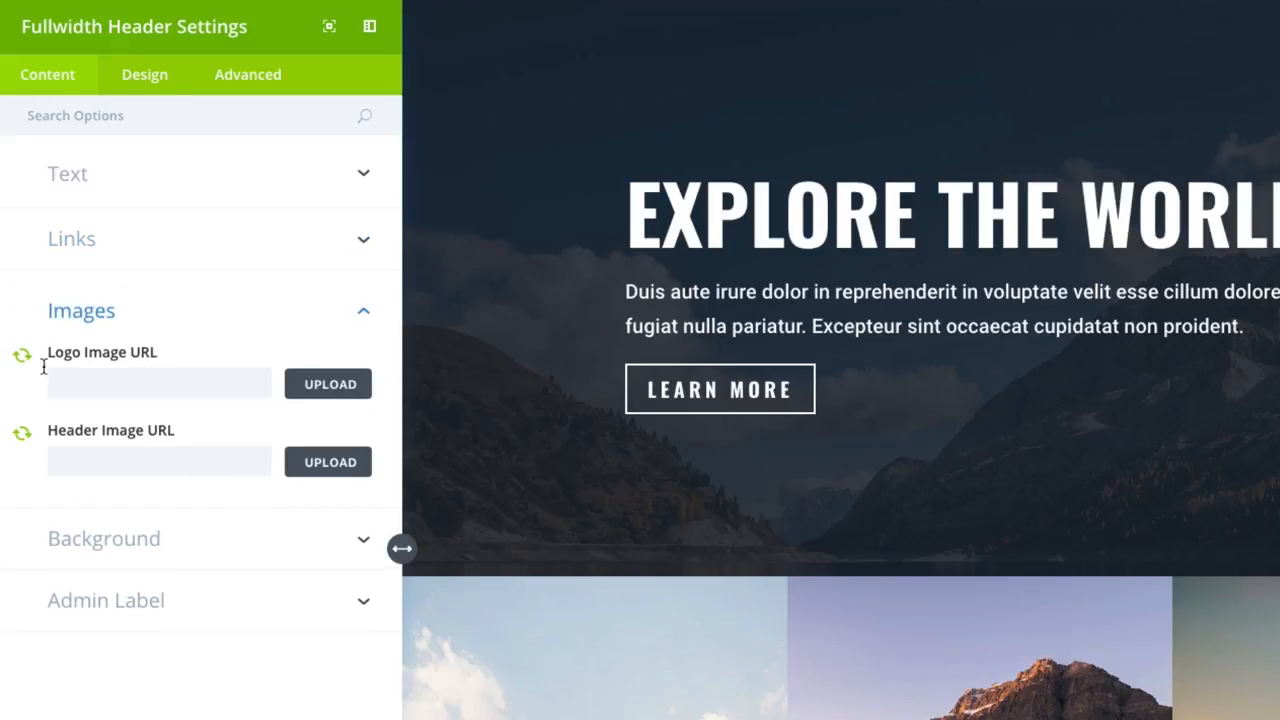
{"action": "left_click", "coordinate": [145, 88]}
{"action": "left_click", "coordinate": [170, 178]}
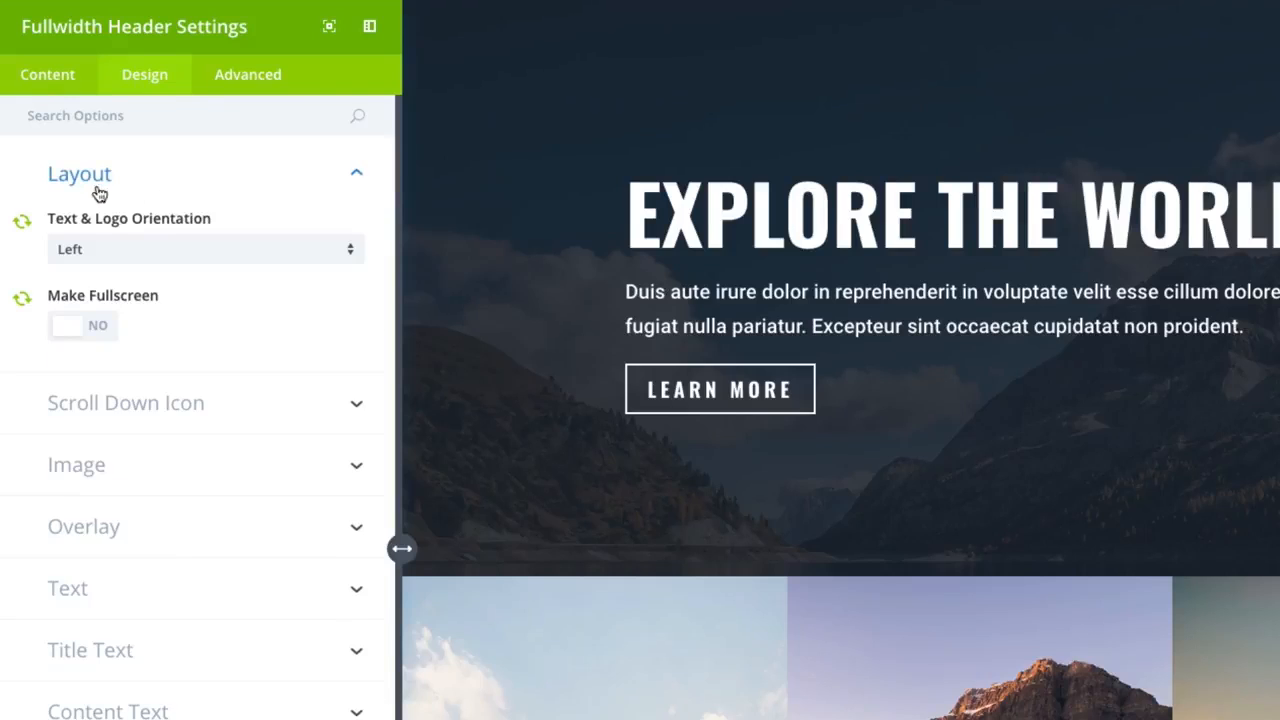
{"action": "left_click", "coordinate": [108, 402]}
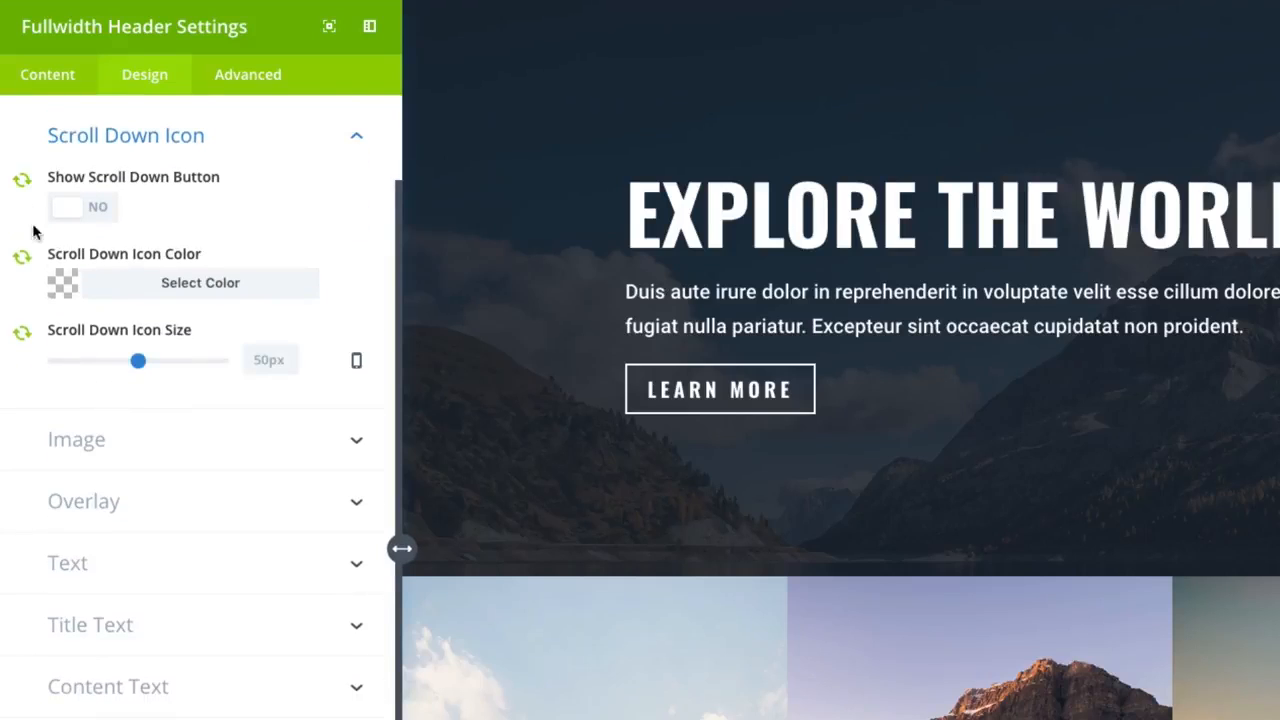
{"action": "left_click", "coordinate": [248, 86]}
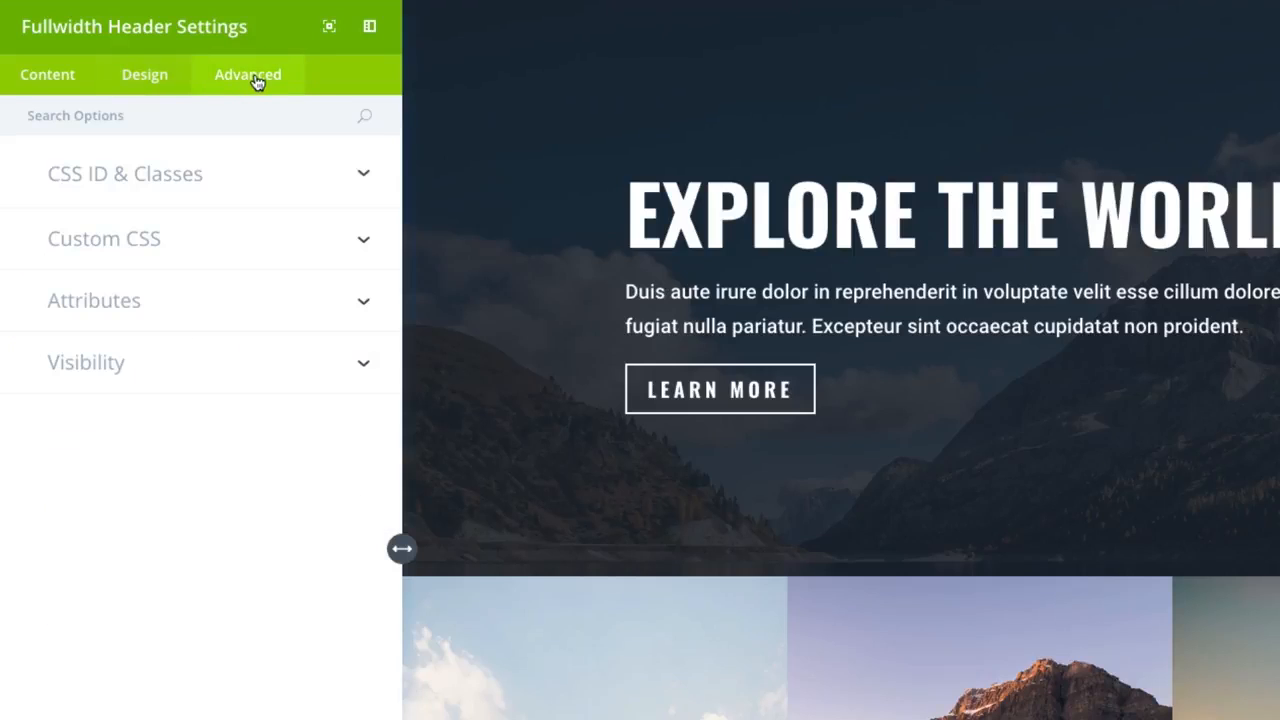
{"action": "left_click", "coordinate": [194, 177]}
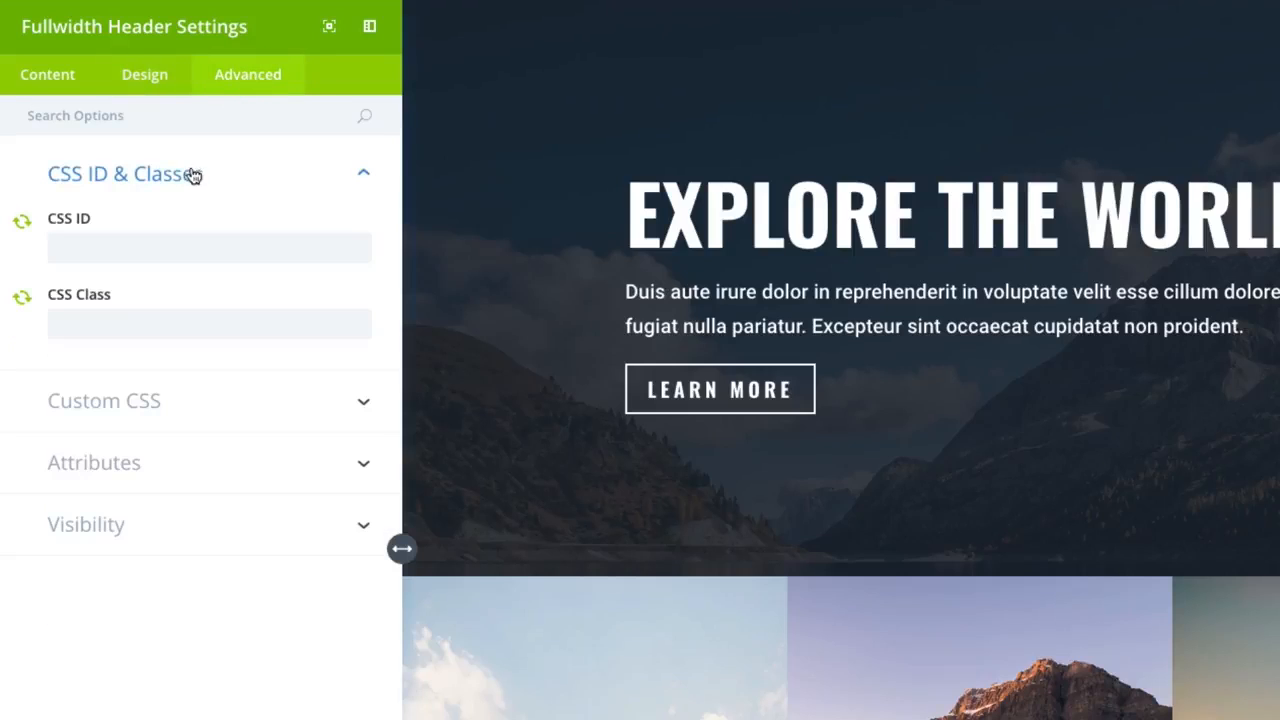
{"action": "left_click", "coordinate": [124, 420]}
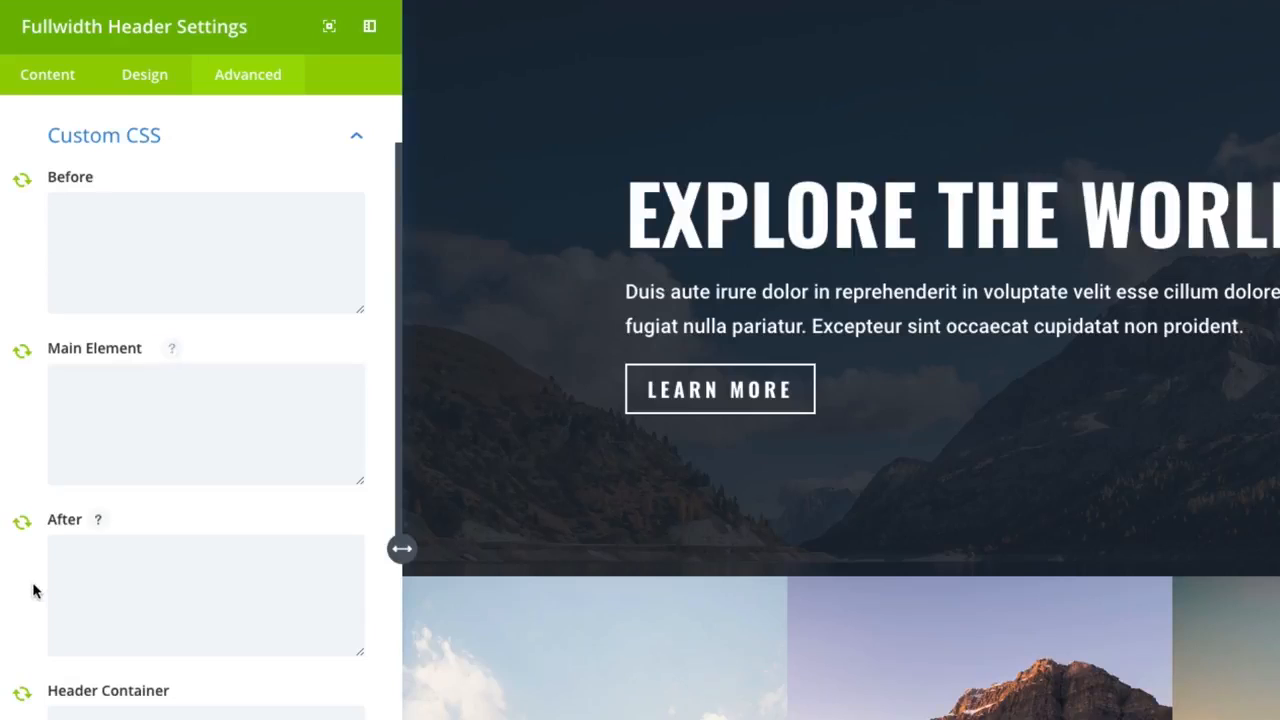
{"action": "scroll", "coordinate": [32, 586], "scroll_direction": "down", "scroll_amount": 4}
{"action": "scroll", "coordinate": [32, 590], "scroll_direction": "up", "scroll_amount": 4}
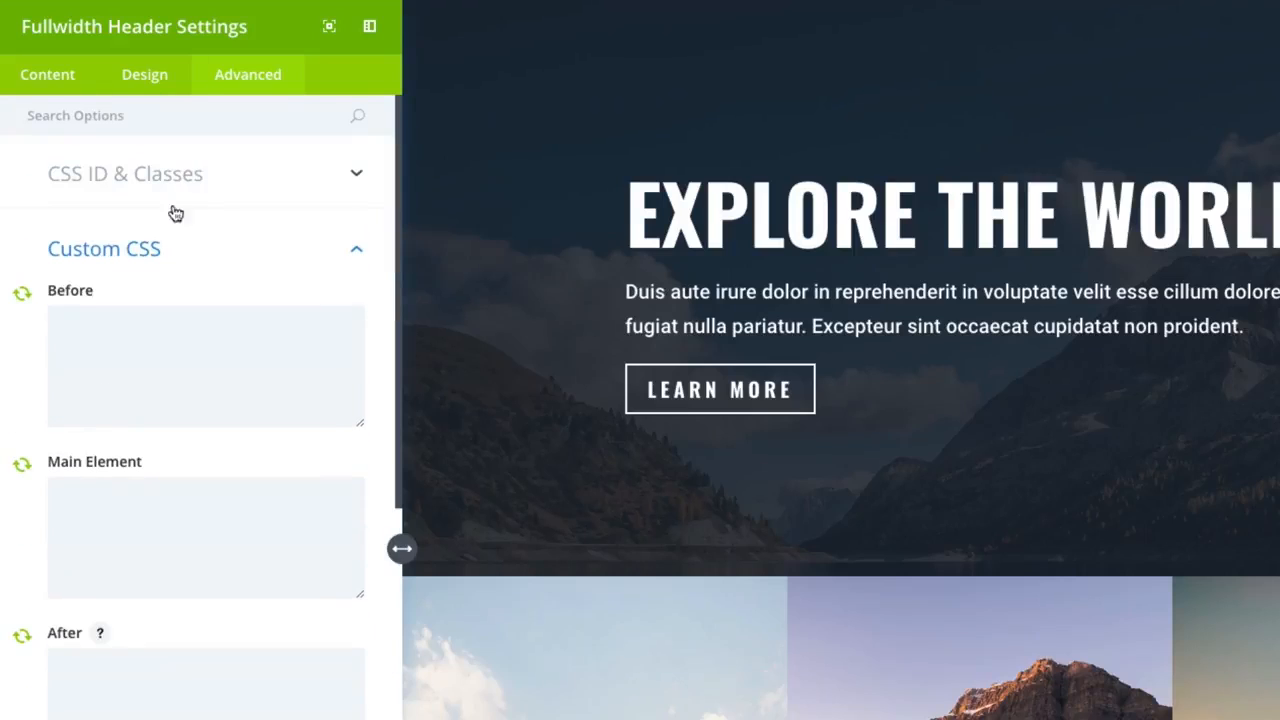
{"action": "left_click", "coordinate": [158, 92]}
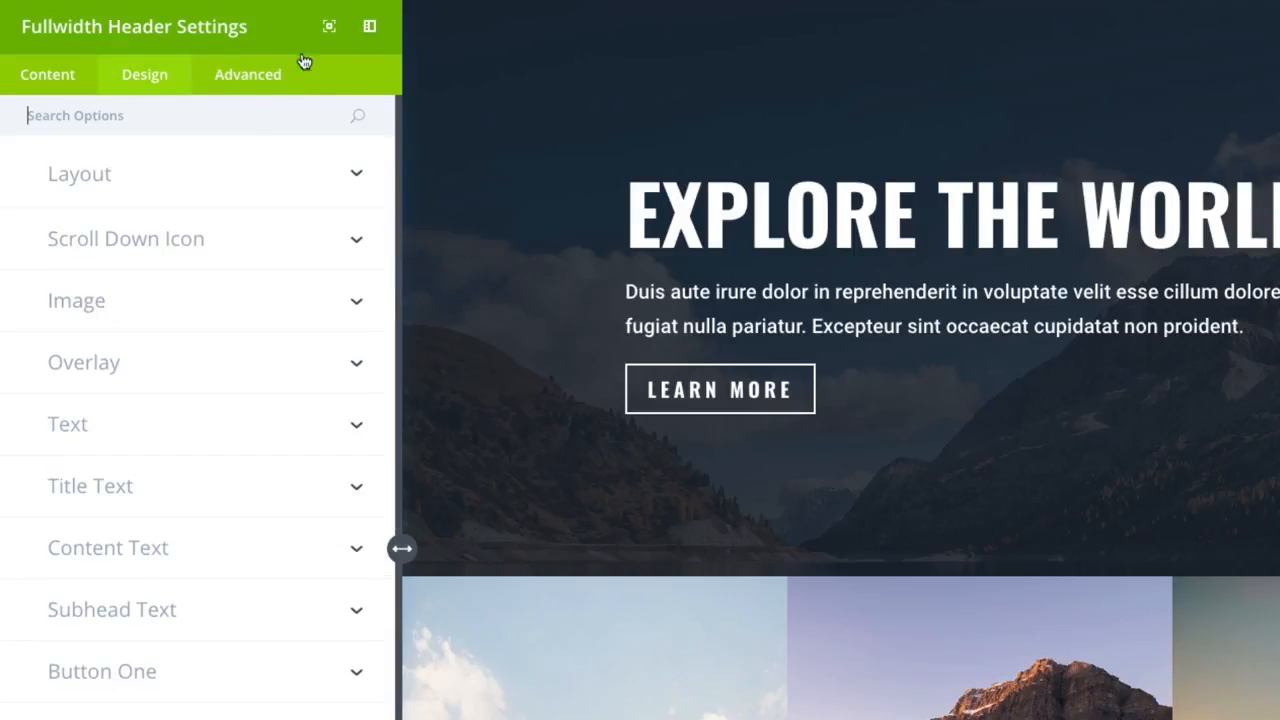
{"action": "left_click", "coordinate": [257, 90]}
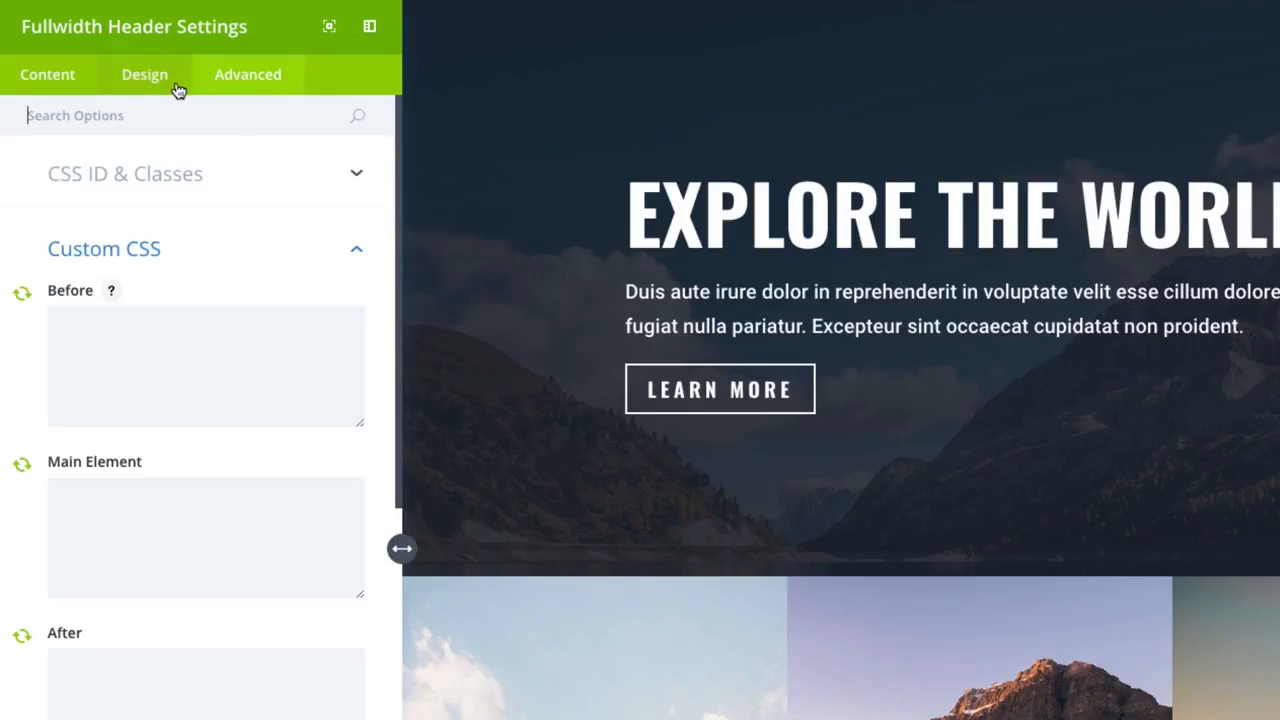
{"action": "left_click", "coordinate": [170, 90]}
{"action": "left_click", "coordinate": [50, 88]}
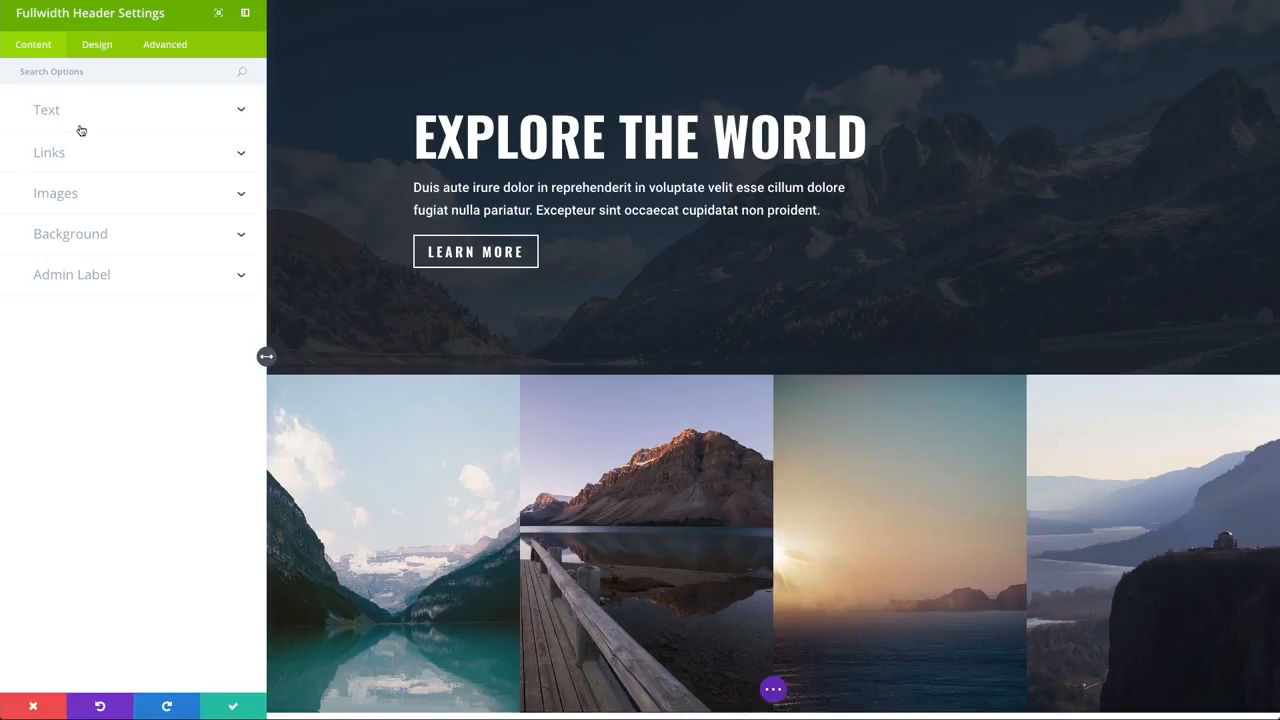
{"action": "left_click", "coordinate": [98, 47]}
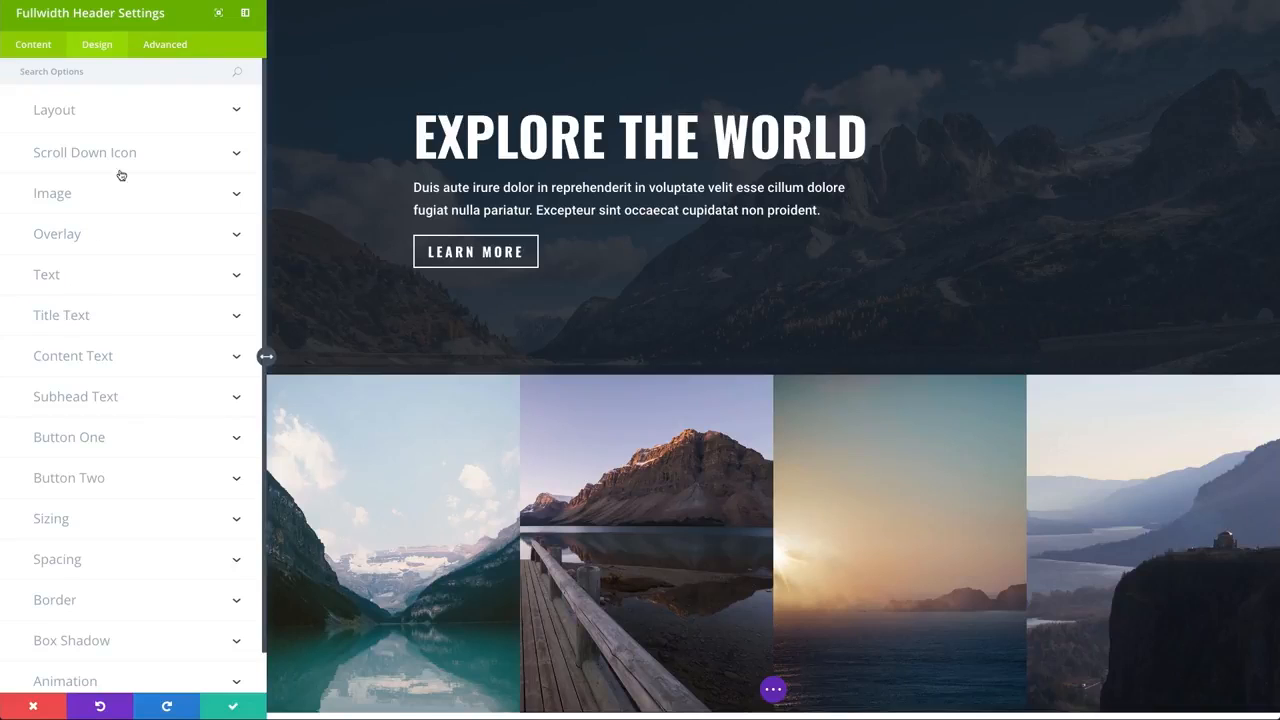
{"action": "left_click", "coordinate": [170, 45]}
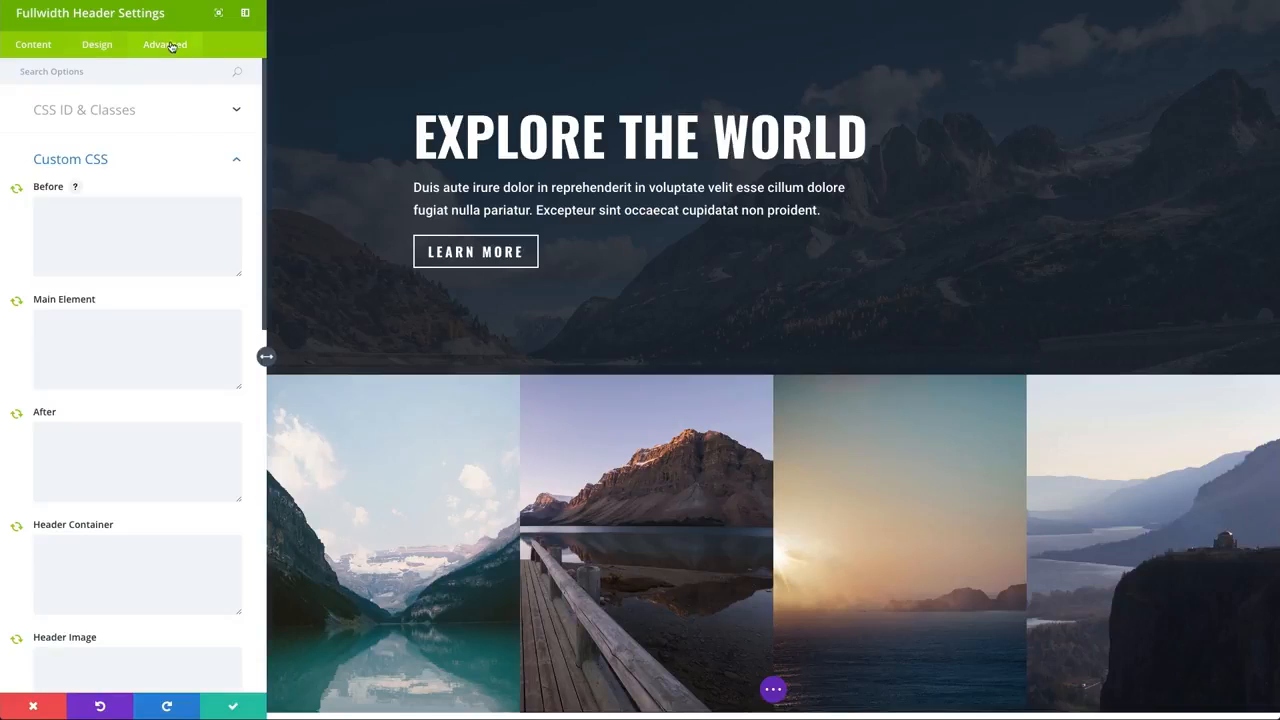
{"action": "left_click", "coordinate": [97, 46]}
Step: Turn off global syncing for the header's Title, Subheading Text, Button #1 Text, Button #2 Text and Content
{"action": "left_click", "coordinate": [40, 46]}
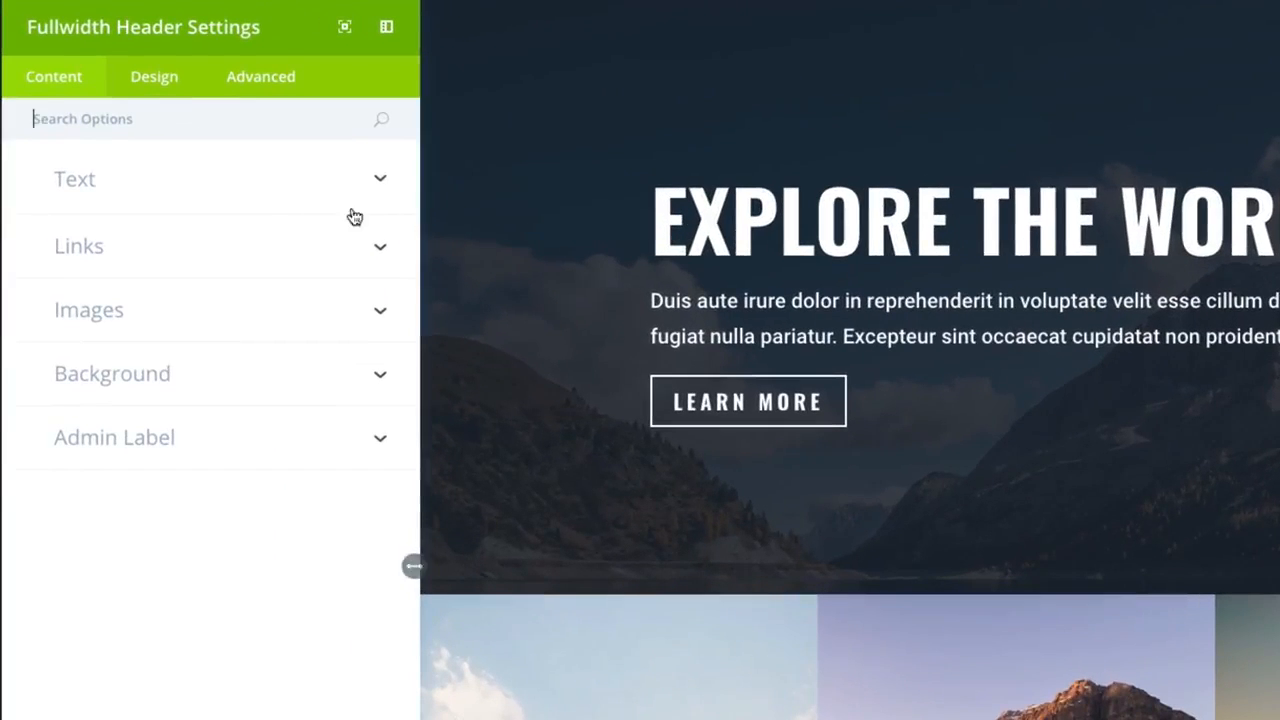
{"action": "left_click", "coordinate": [180, 200]}
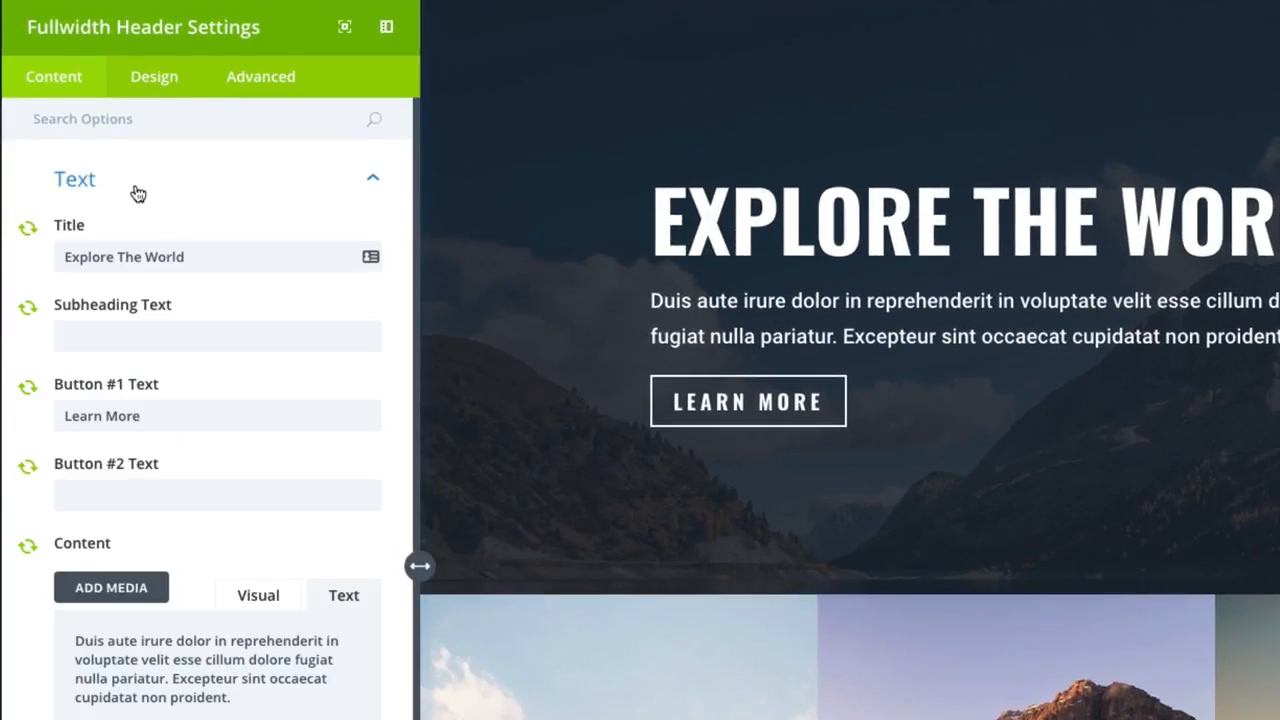
{"action": "left_click", "coordinate": [28, 232]}
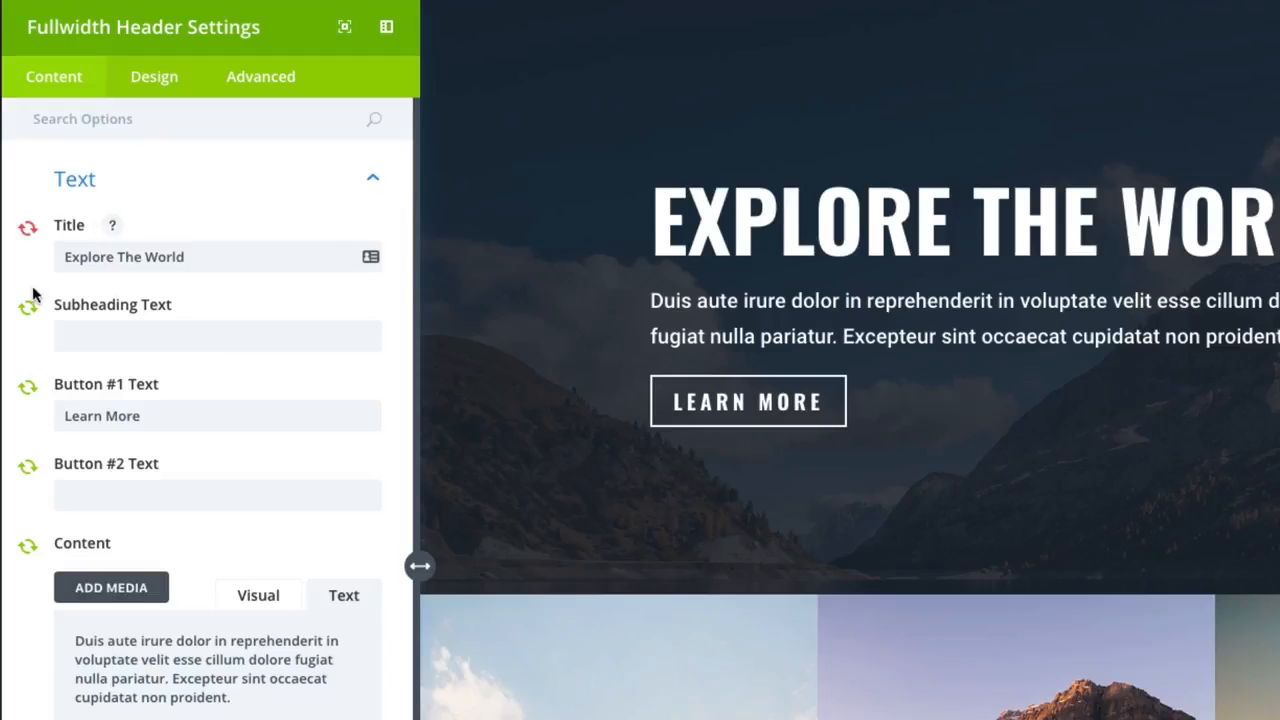
{"action": "left_click", "coordinate": [27, 312]}
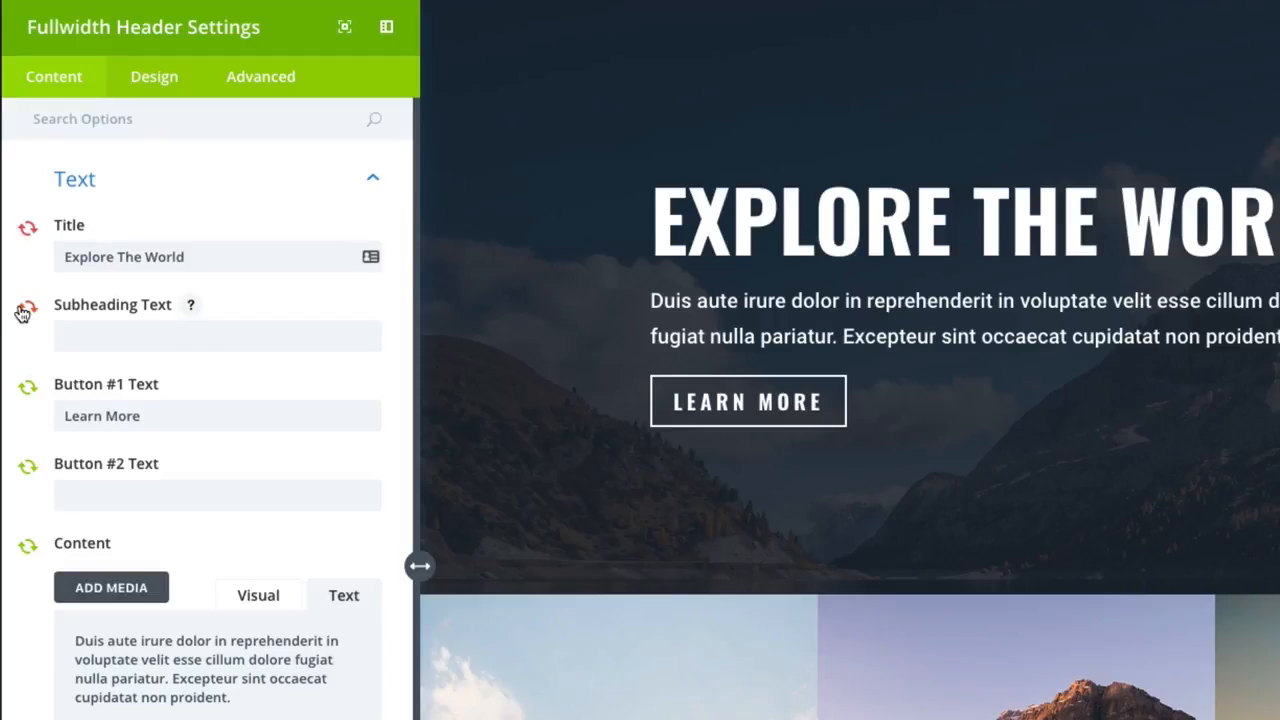
{"action": "left_click", "coordinate": [28, 391]}
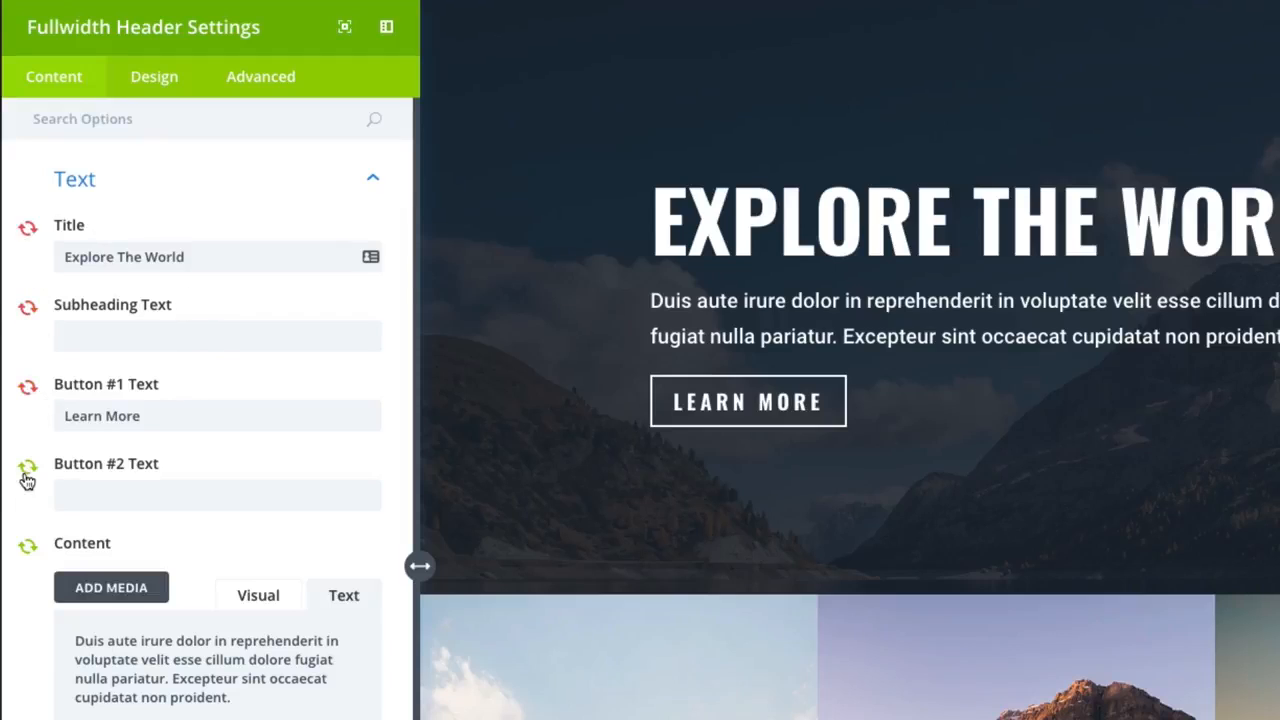
{"action": "left_click", "coordinate": [27, 470]}
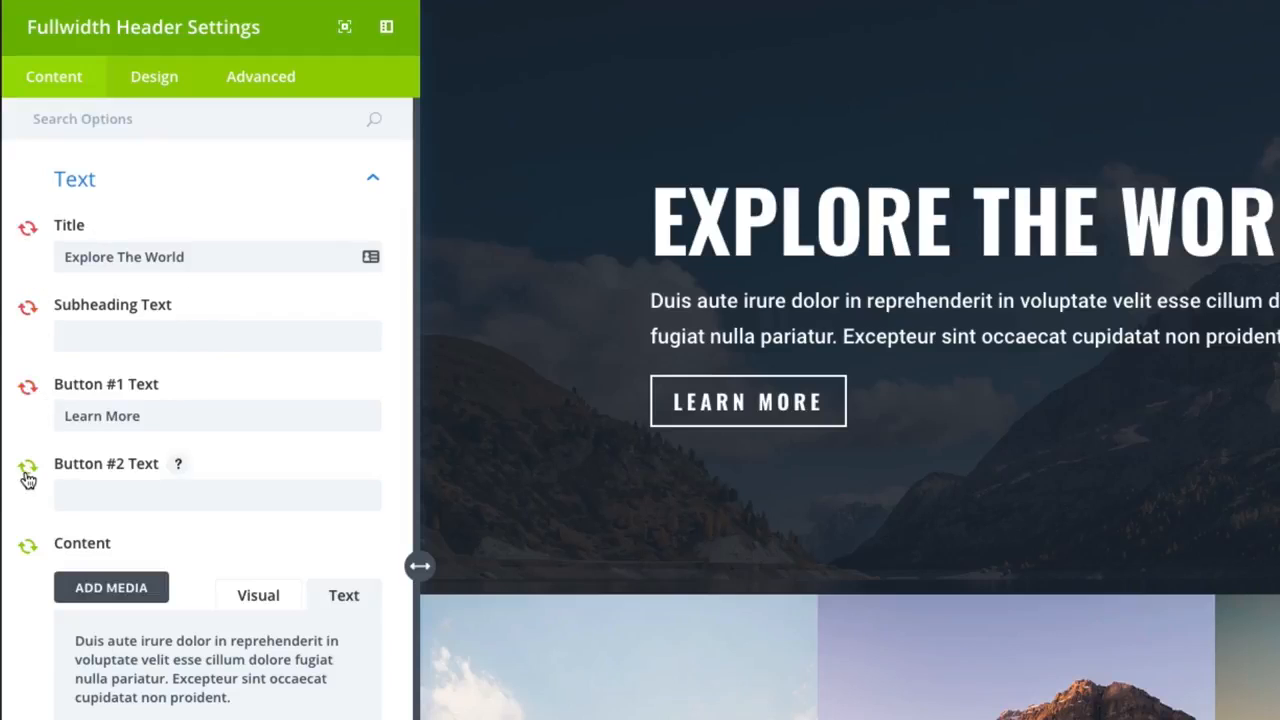
{"action": "left_click", "coordinate": [28, 550]}
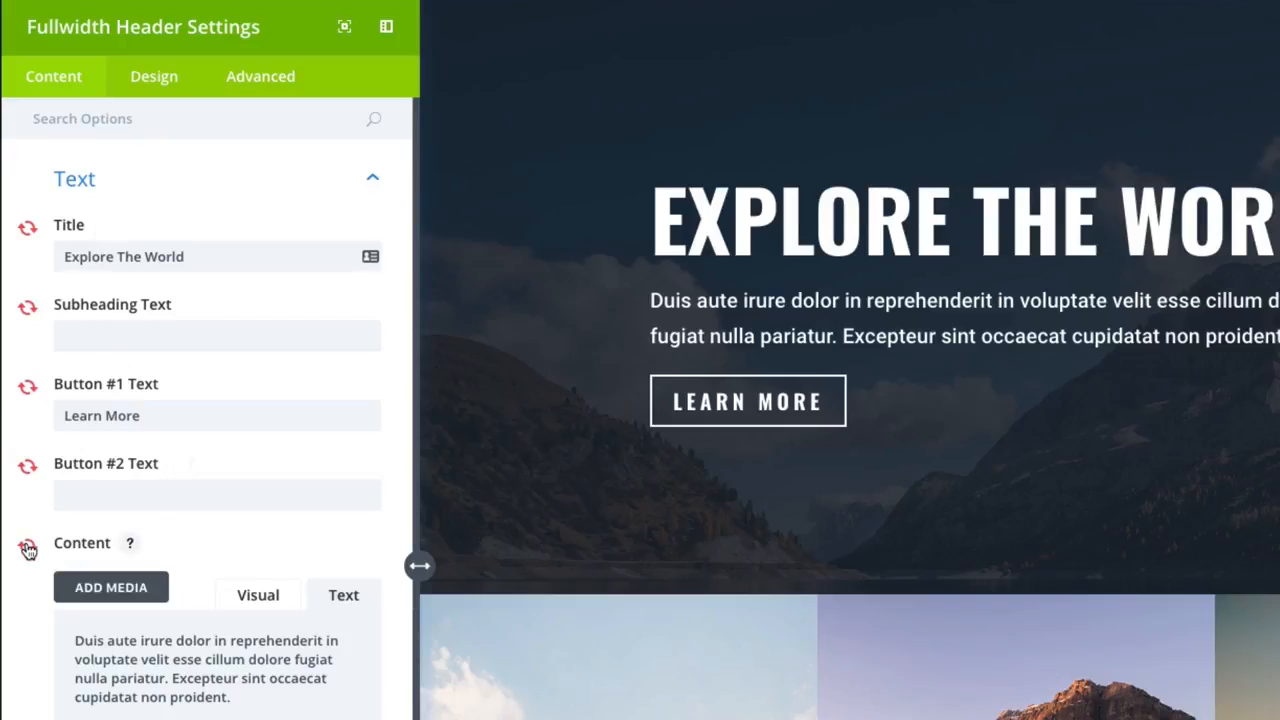
Step: Turn off global syncing for the header's Button #1 URL and Button #2 URL
{"action": "scroll", "coordinate": [122, 691], "scroll_direction": "down", "scroll_amount": 1}
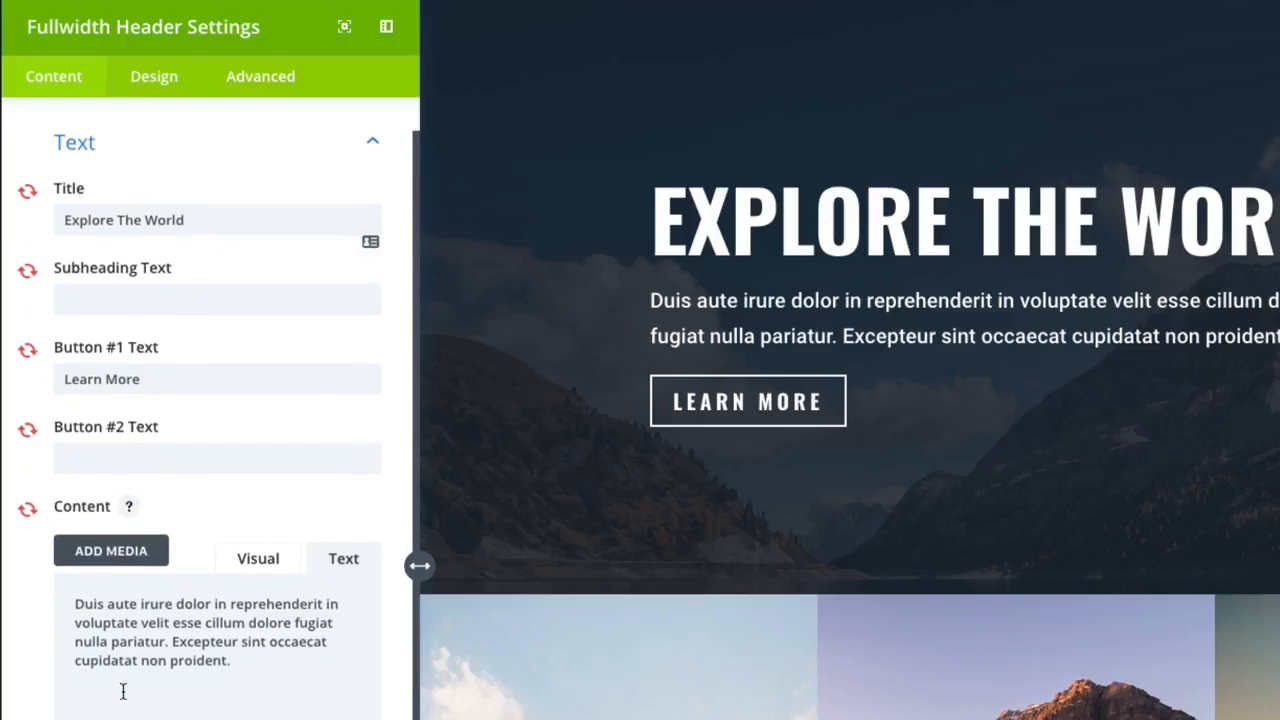
{"action": "left_click", "coordinate": [125, 718]}
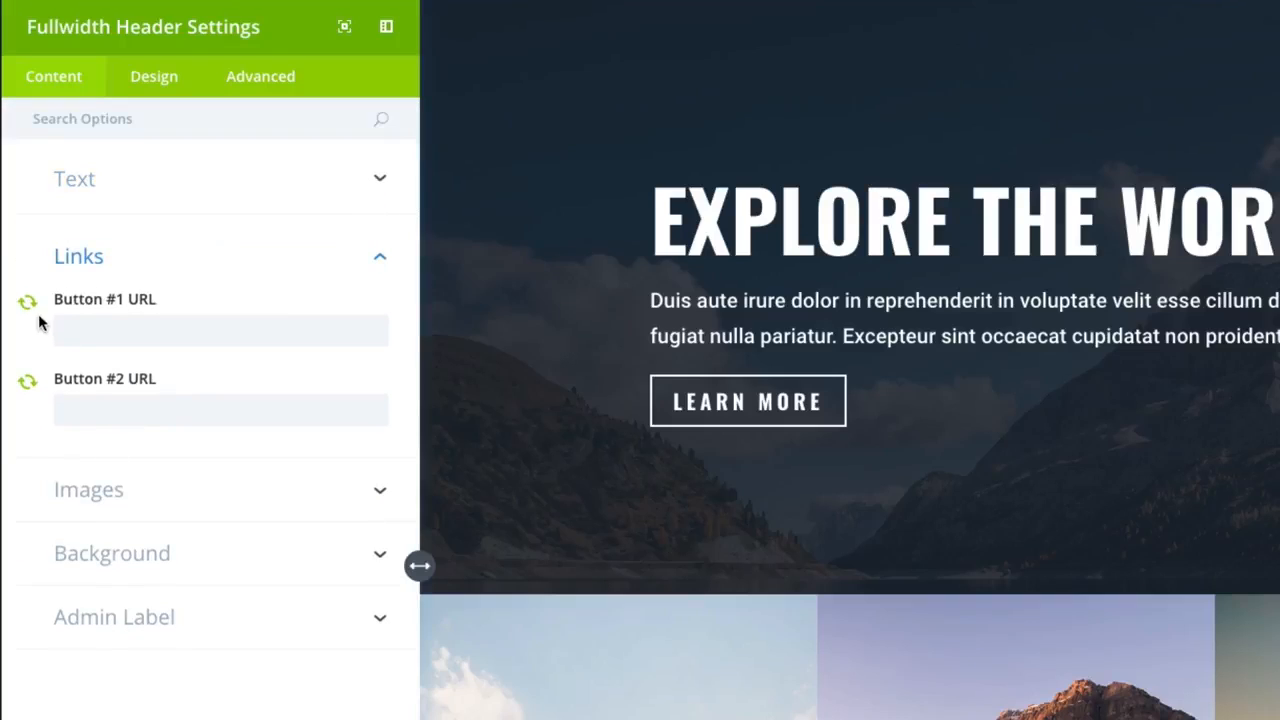
{"action": "left_click", "coordinate": [33, 383]}
{"action": "left_click", "coordinate": [27, 306]}
Step: Review the sync controls on the header's logo and header images, background and parallax, layout, scroll down icon, image alignment and overlay color
{"action": "left_click", "coordinate": [170, 491]}
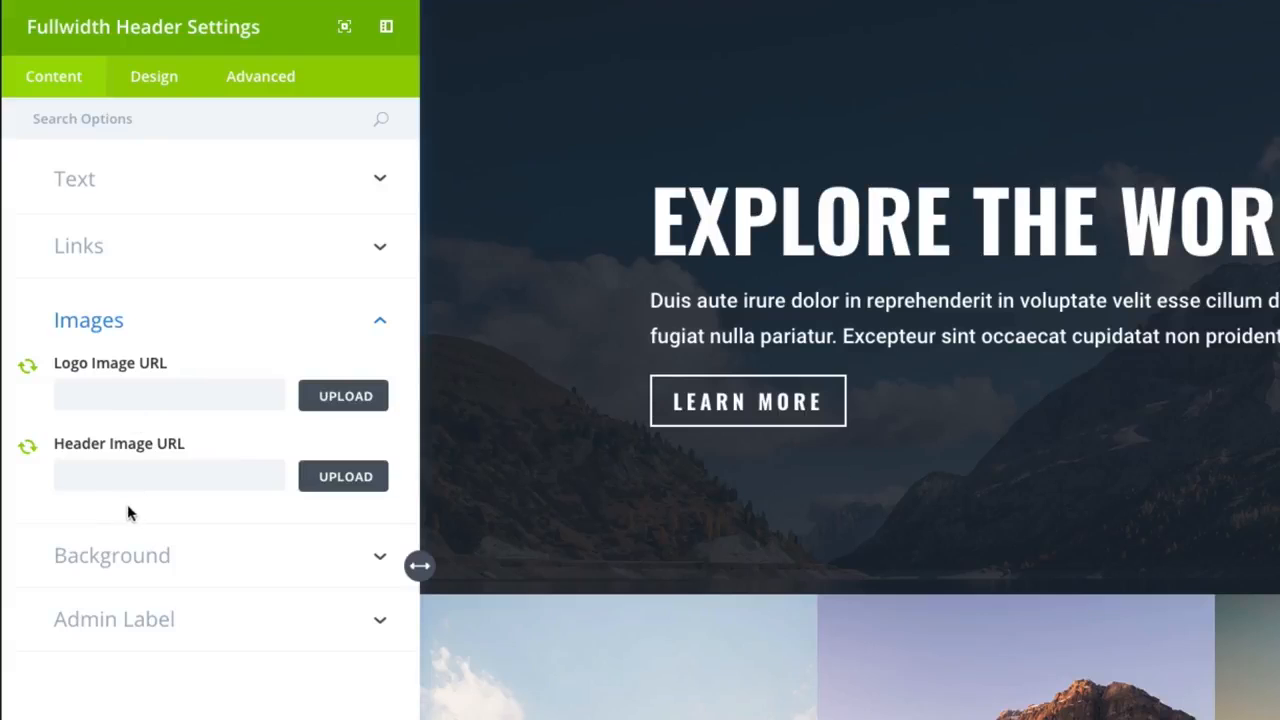
{"action": "left_click", "coordinate": [154, 566]}
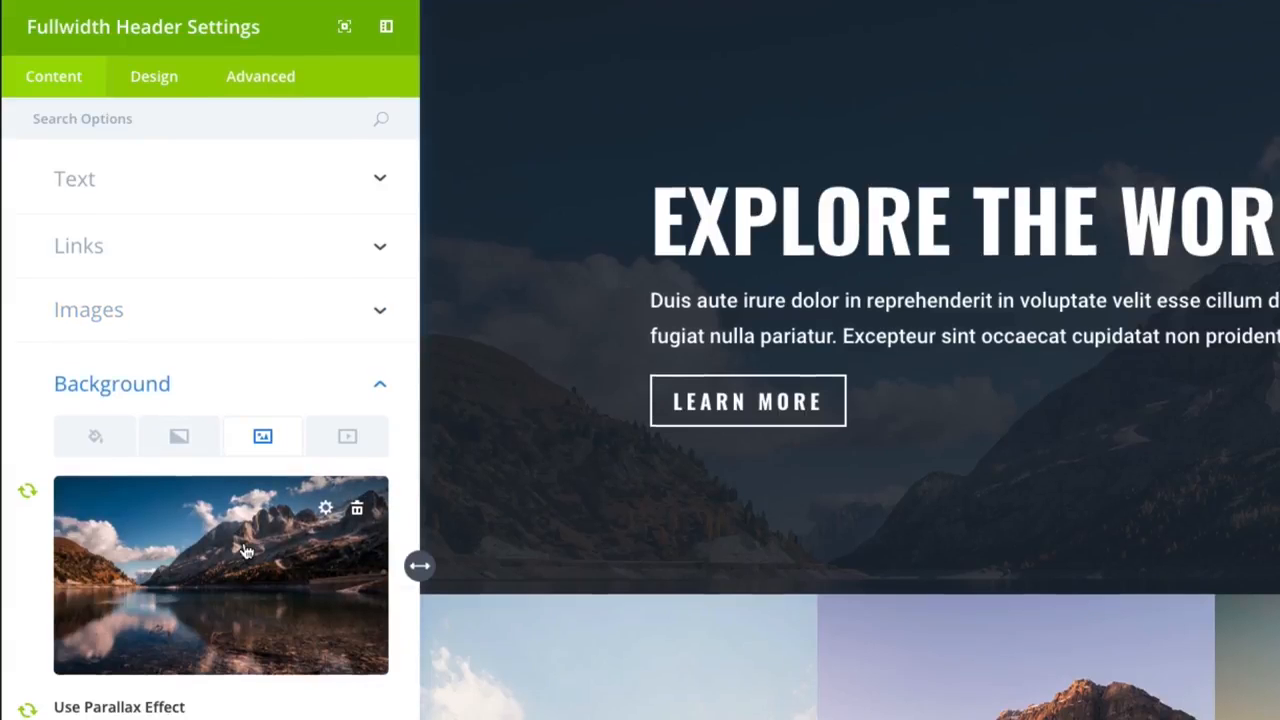
{"action": "scroll", "coordinate": [150, 272], "scroll_direction": "down", "scroll_amount": 3}
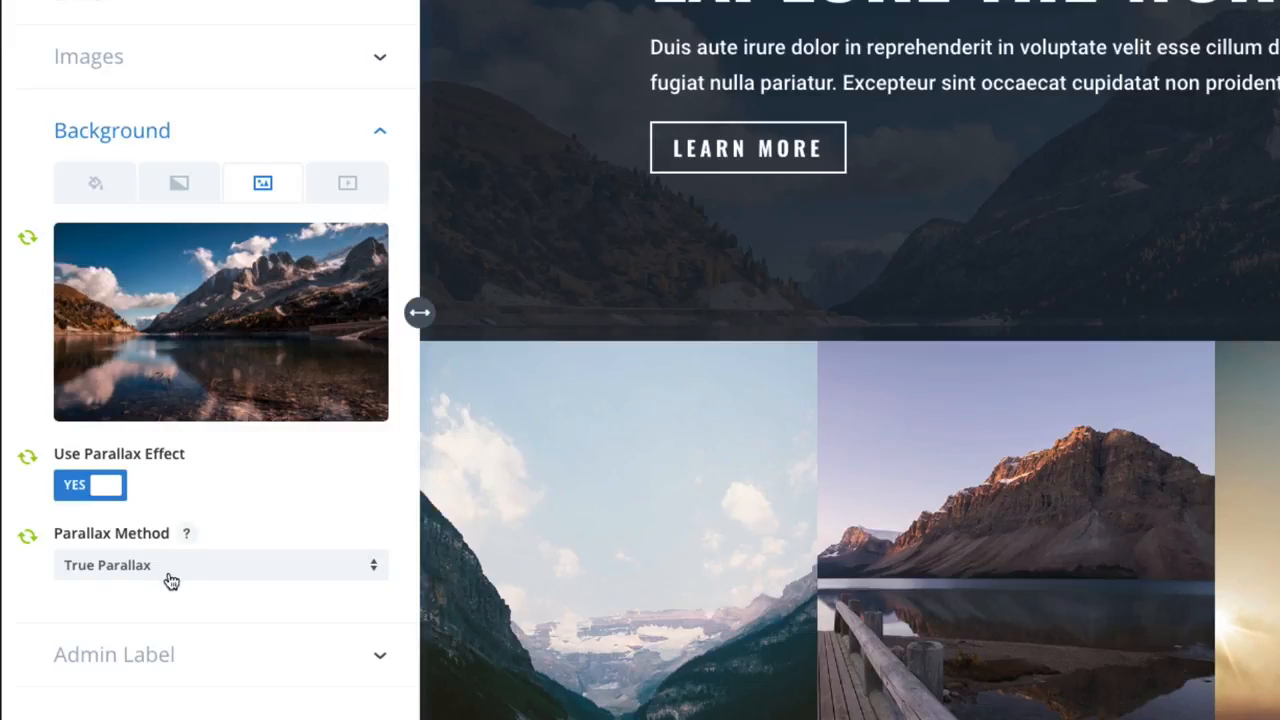
{"action": "mouse_move", "coordinate": [328, 379]}
{"action": "scroll", "coordinate": [186, 63], "scroll_direction": "up", "scroll_amount": 5}
{"action": "left_click", "coordinate": [152, 80]}
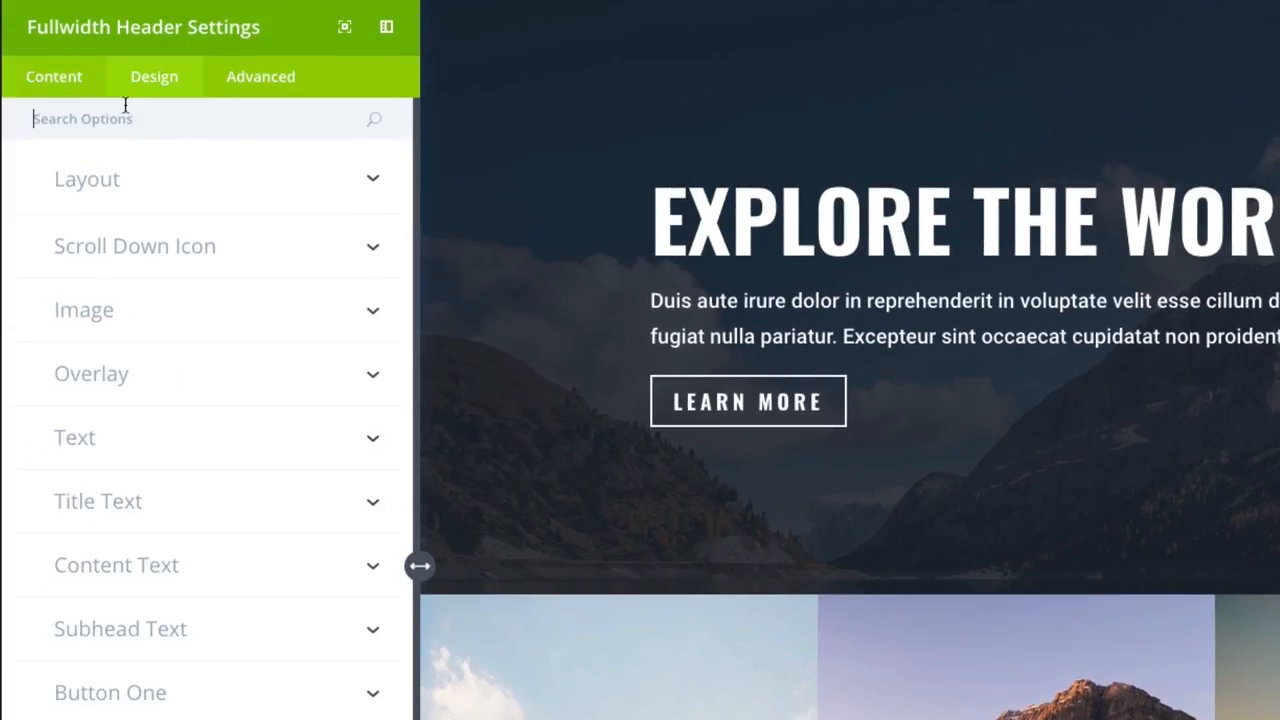
{"action": "left_click", "coordinate": [204, 176]}
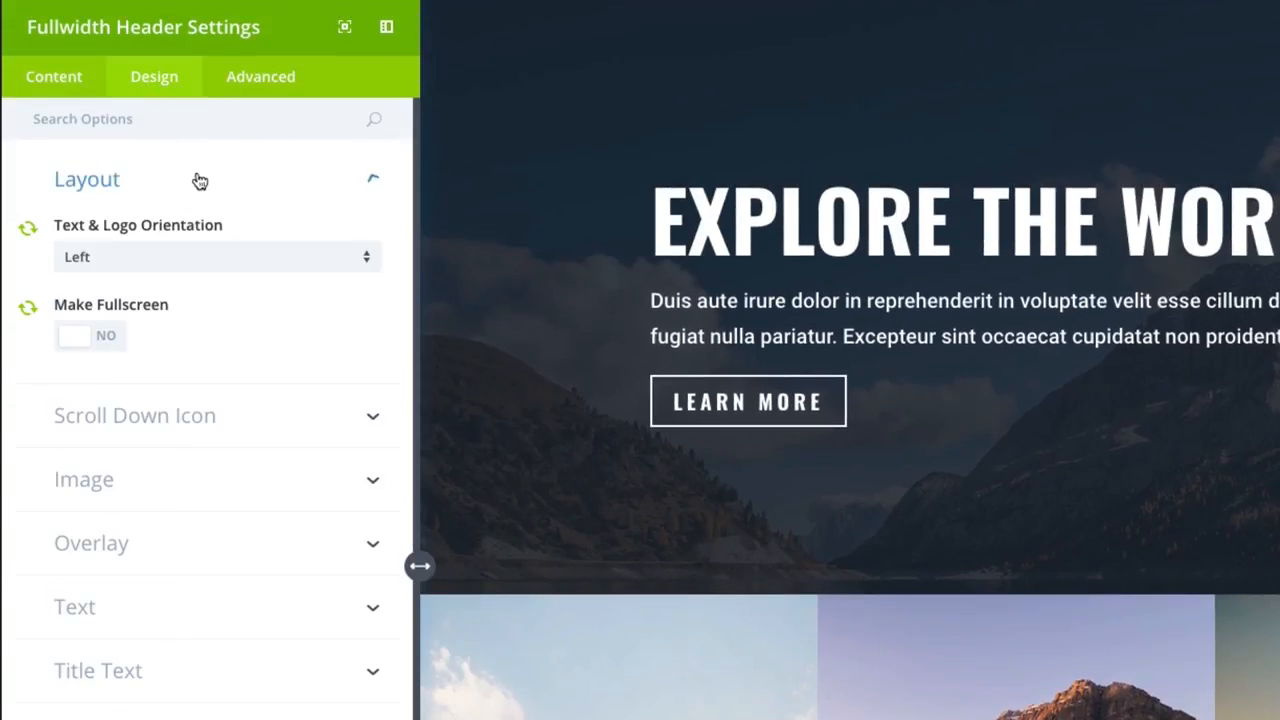
{"action": "left_click", "coordinate": [180, 428]}
{"action": "left_click", "coordinate": [177, 472]}
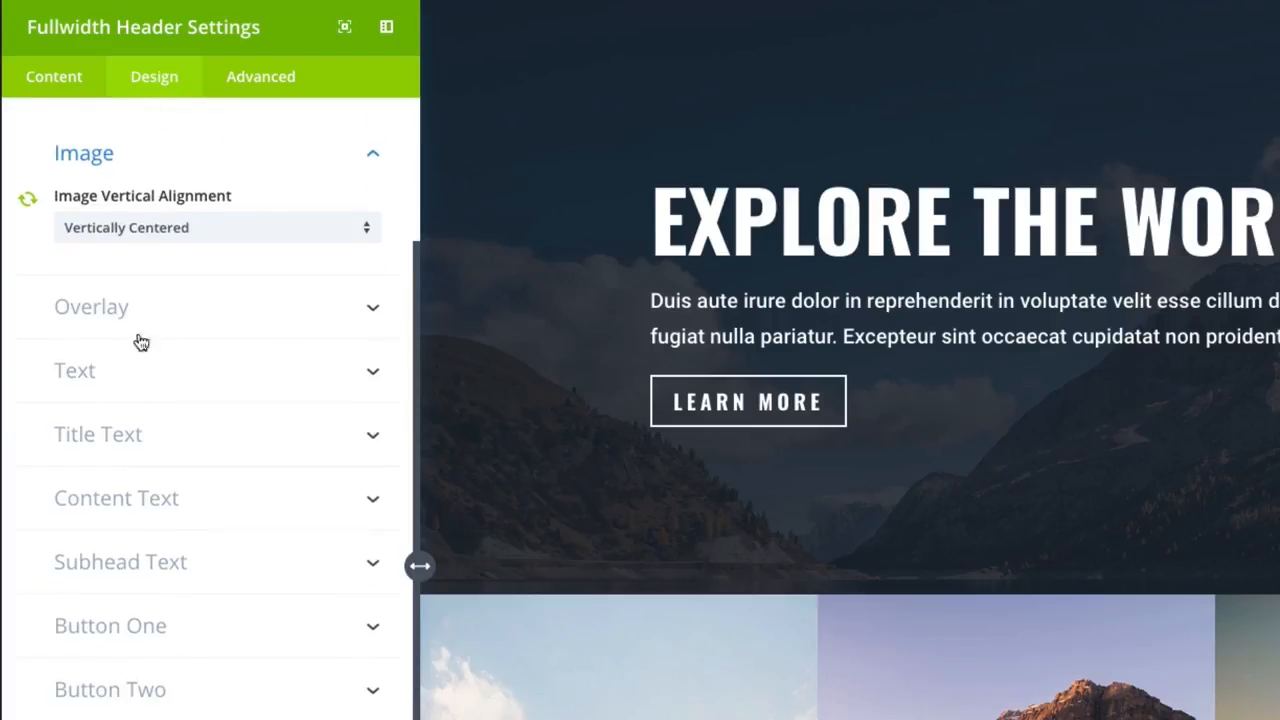
{"action": "left_click", "coordinate": [134, 318]}
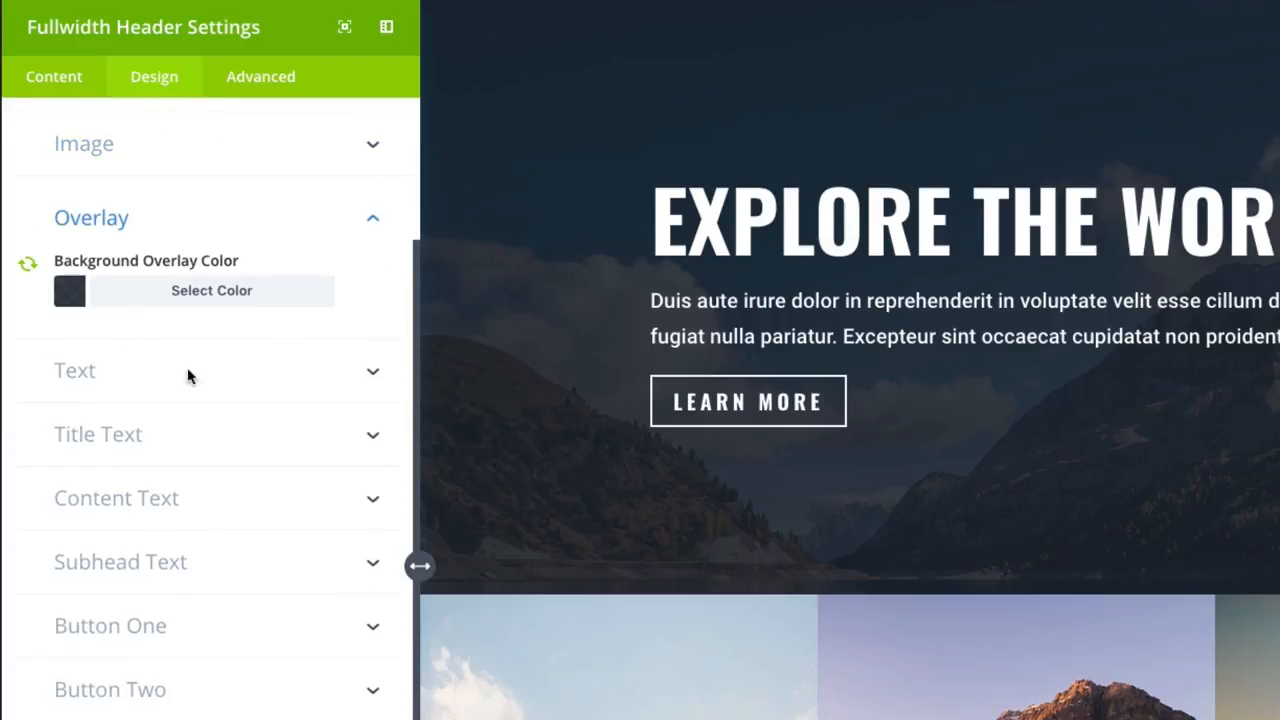
Step: Save the global header's selective sync settings and save the page
{"action": "scroll", "coordinate": [180, 378], "scroll_direction": "up", "scroll_amount": 3}
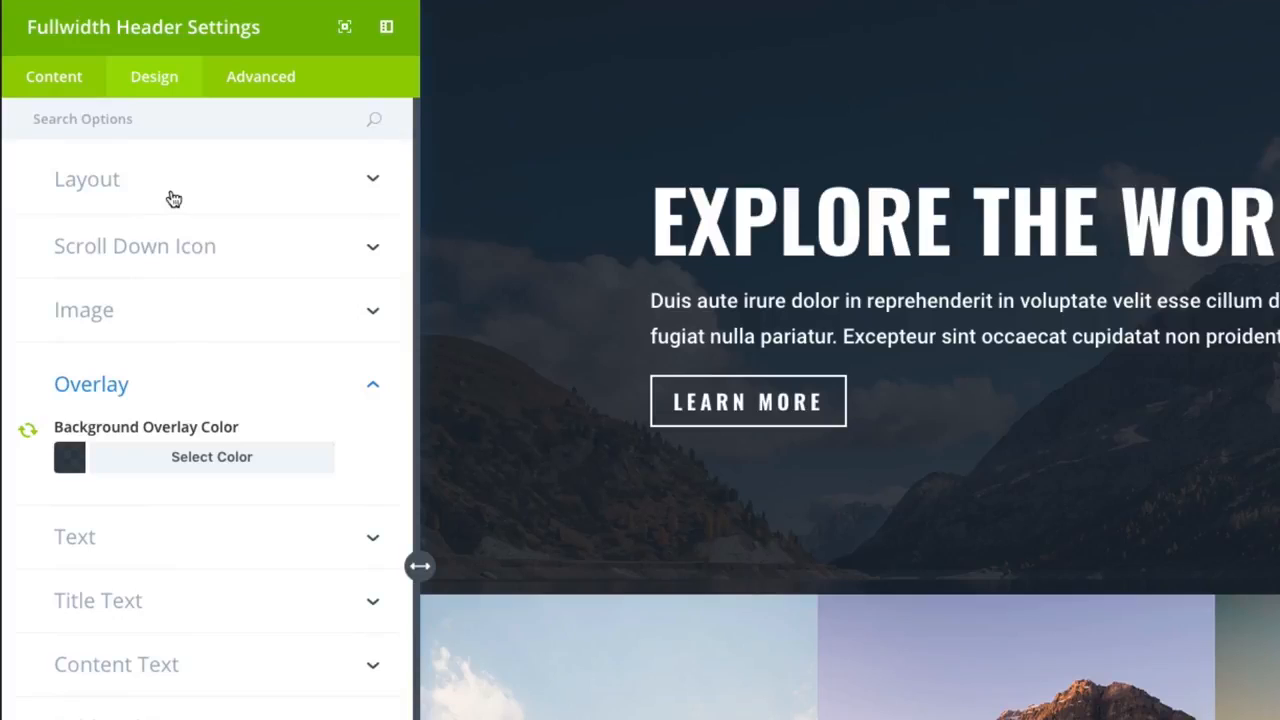
{"action": "left_click", "coordinate": [192, 400]}
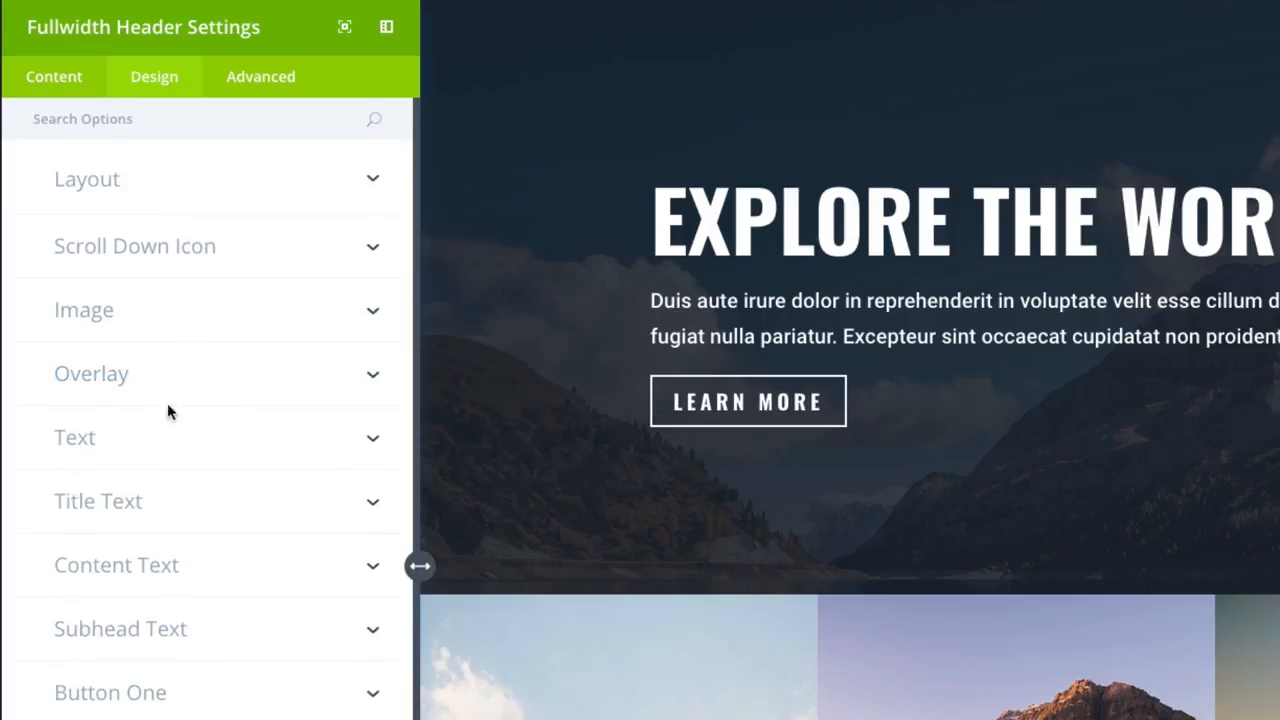
{"action": "left_click", "coordinate": [56, 91]}
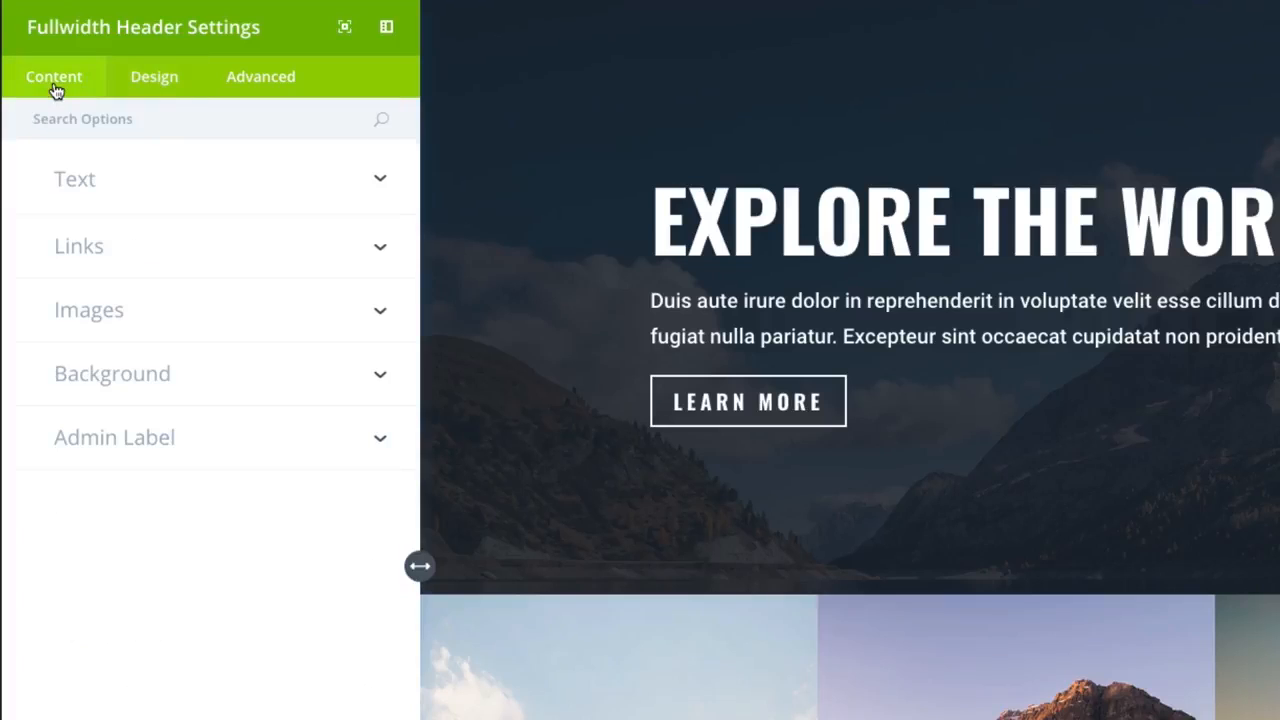
{"action": "left_click", "coordinate": [100, 195]}
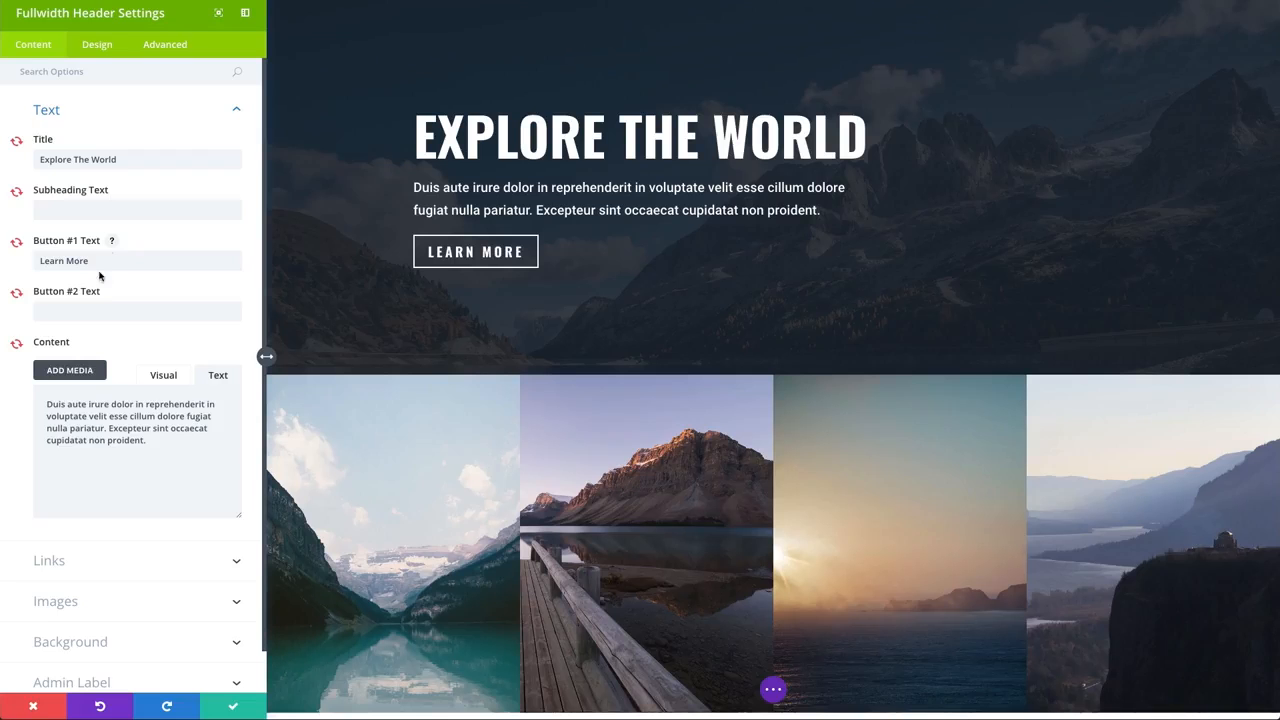
{"action": "left_click", "coordinate": [237, 708]}
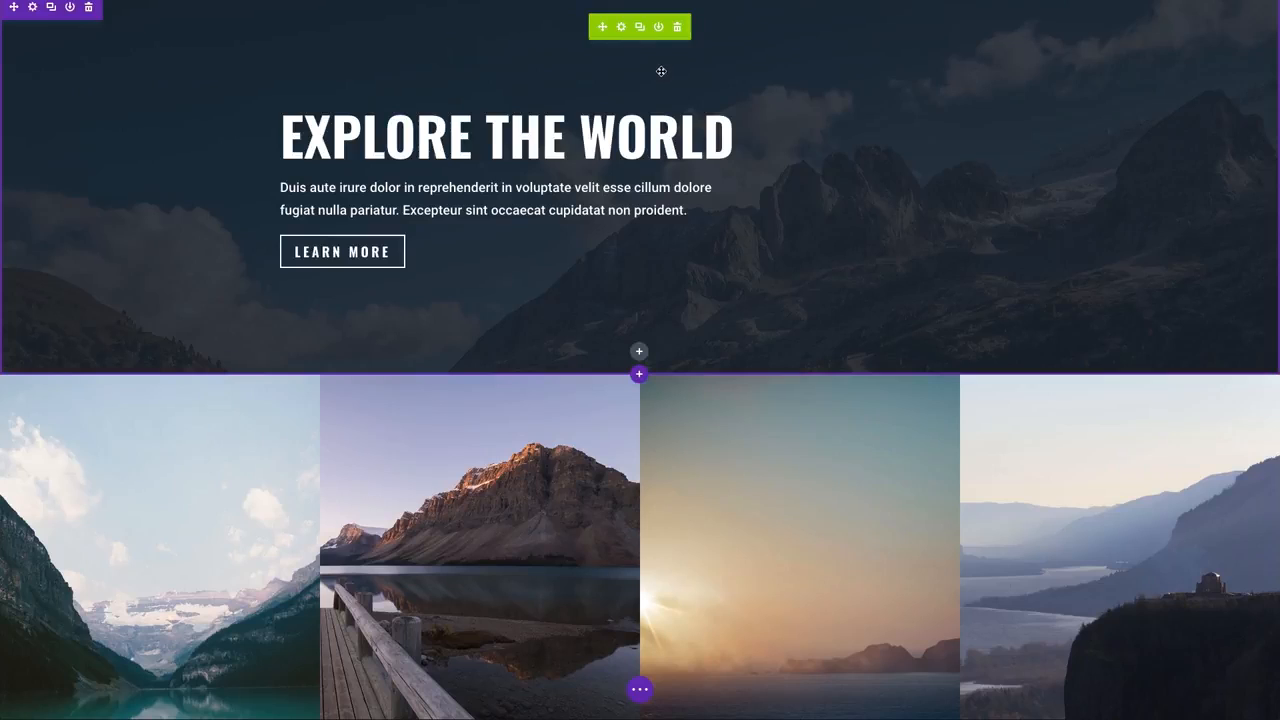
{"action": "key", "text": "ctrl+s"}
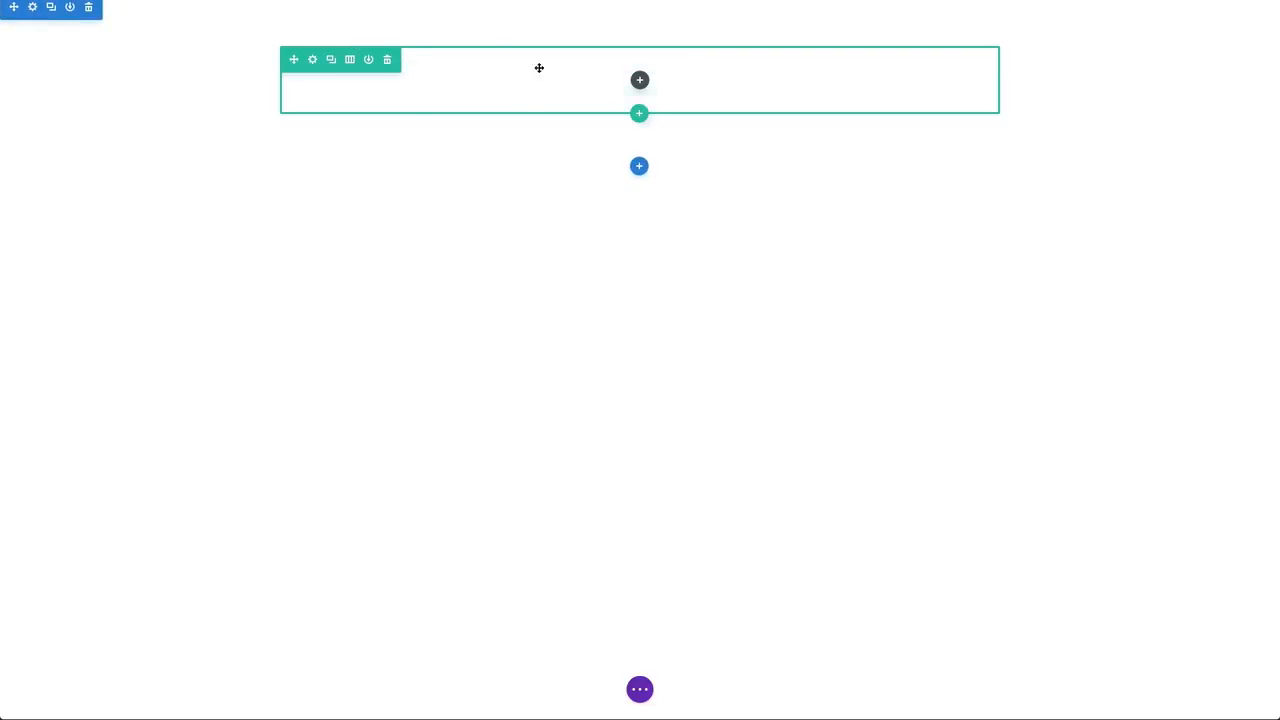
Step: Add a fullwidth section holding the Global header library module to the new page and delete the empty regular section above it
{"action": "left_click", "coordinate": [639, 168]}
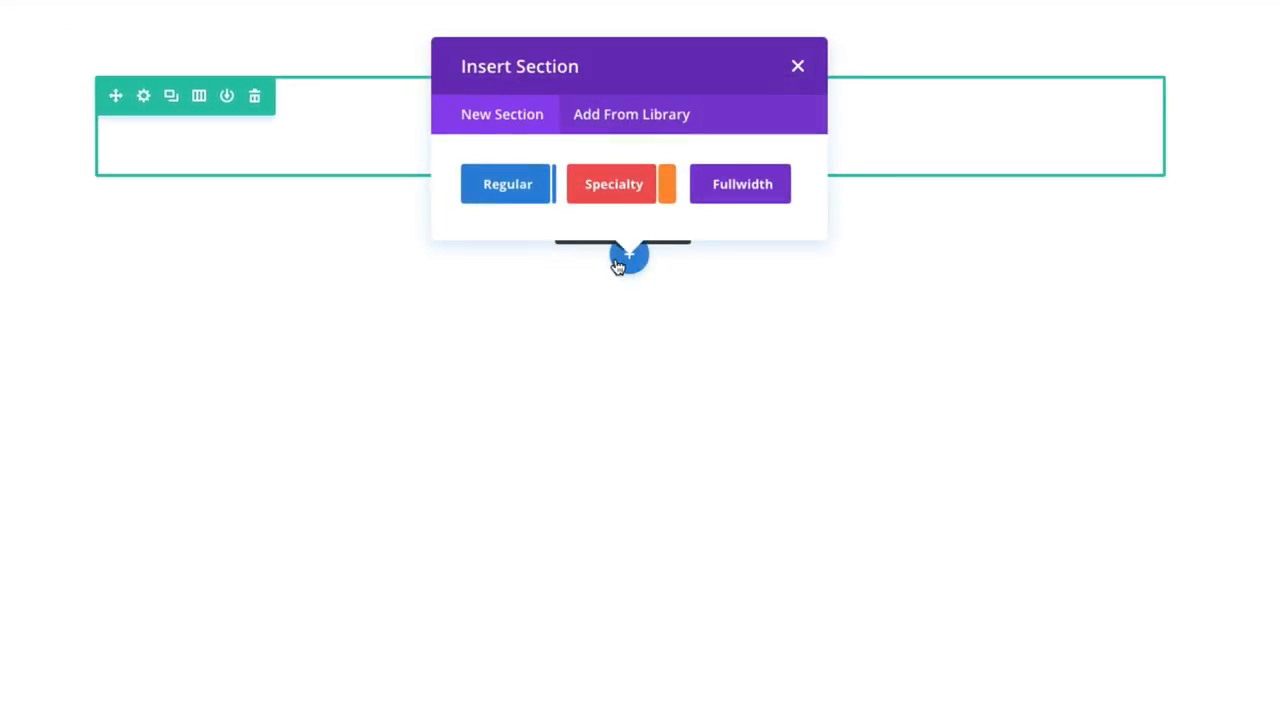
{"action": "left_click", "coordinate": [750, 197]}
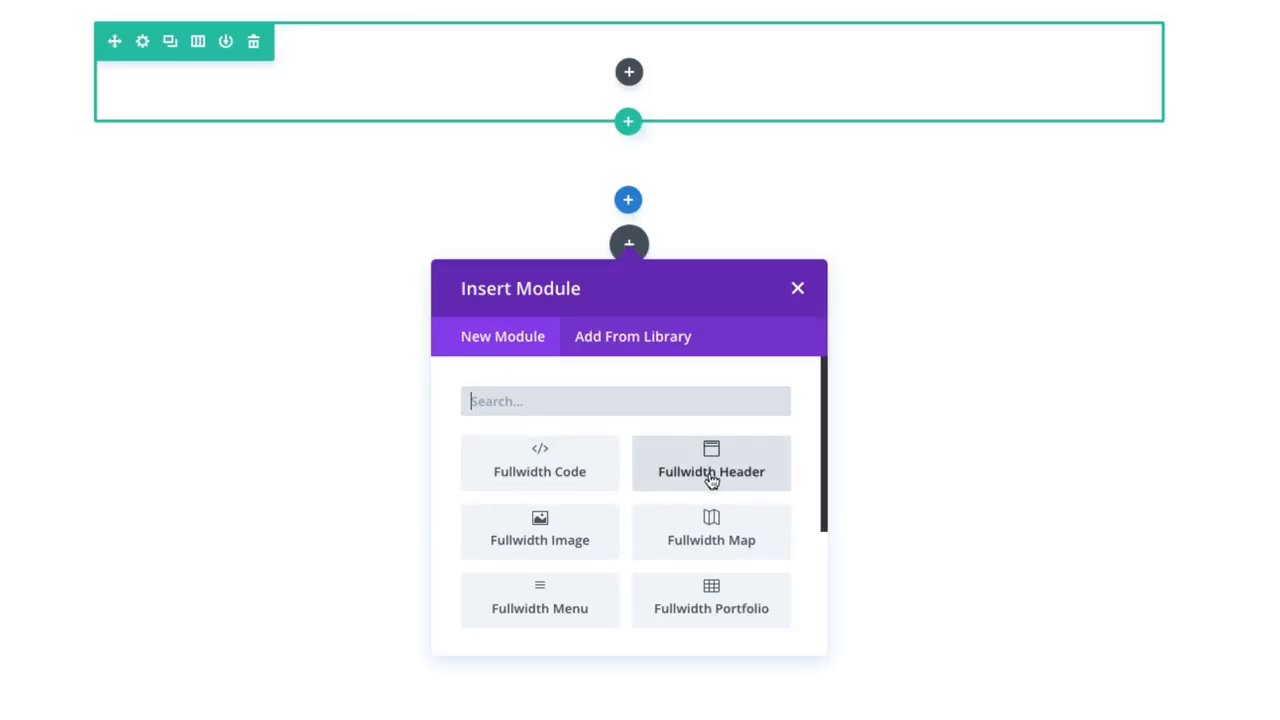
{"action": "left_click", "coordinate": [635, 339]}
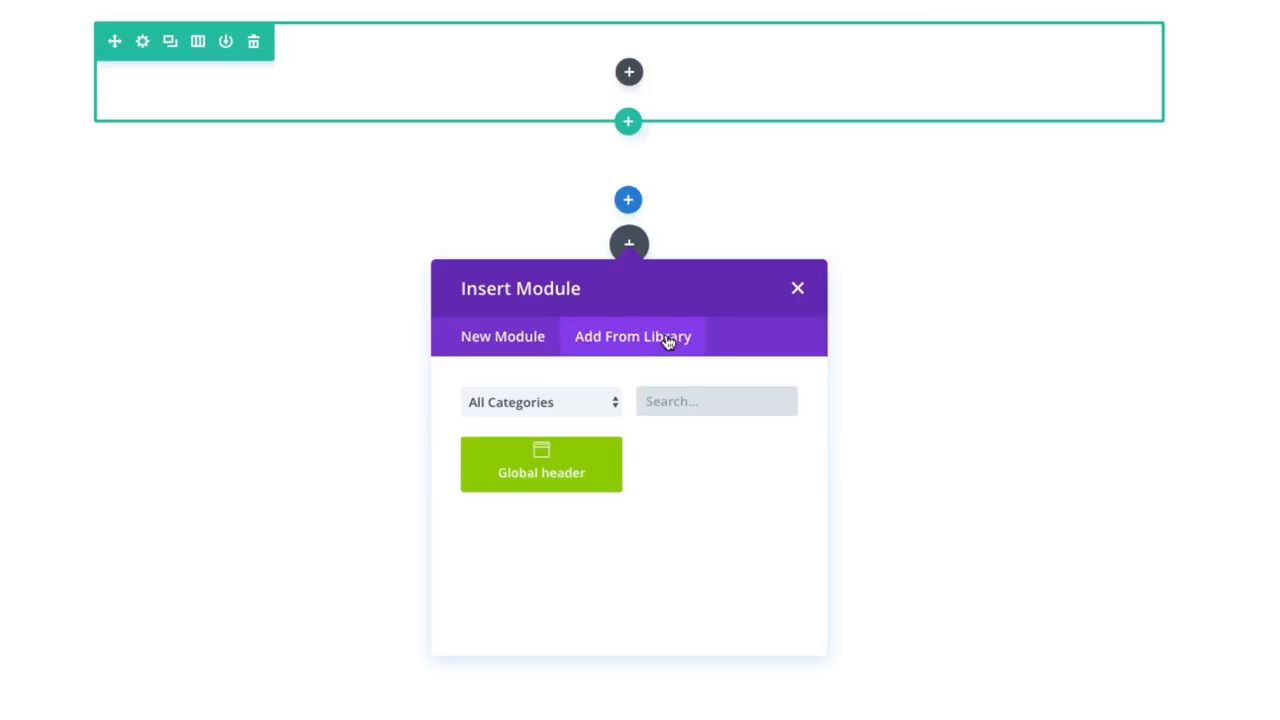
{"action": "left_click", "coordinate": [552, 483]}
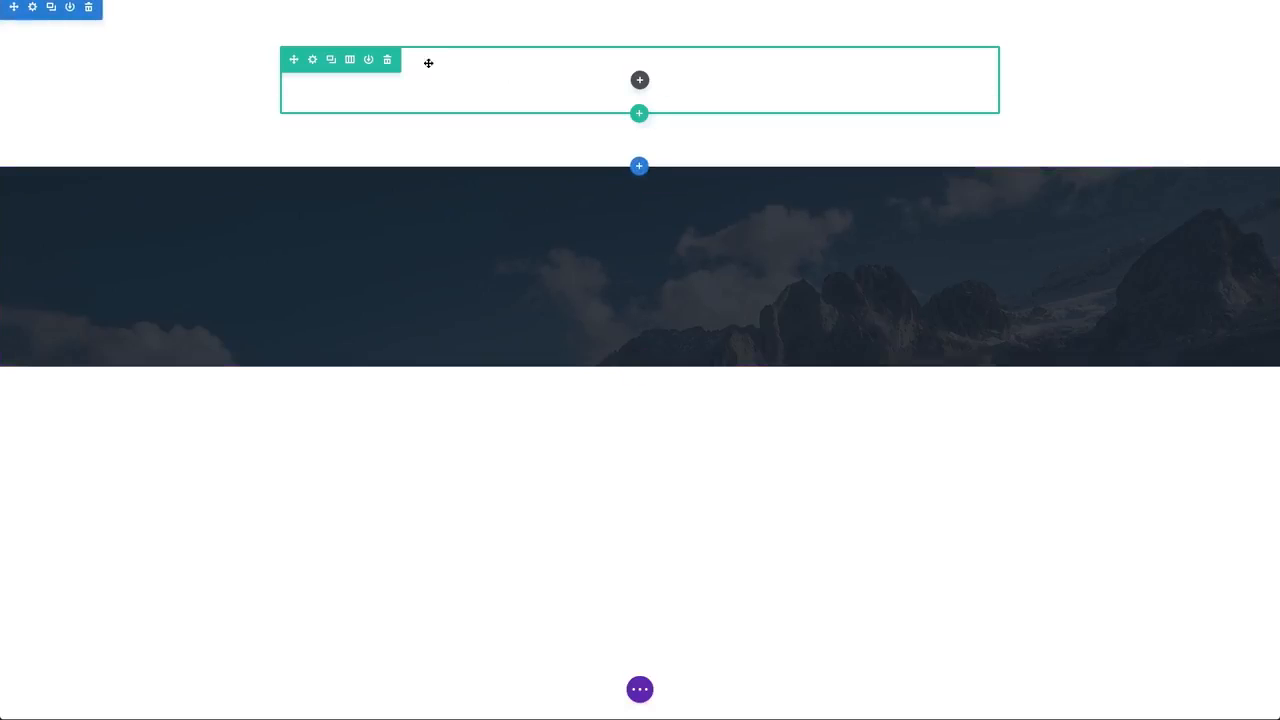
{"action": "left_click", "coordinate": [88, 8]}
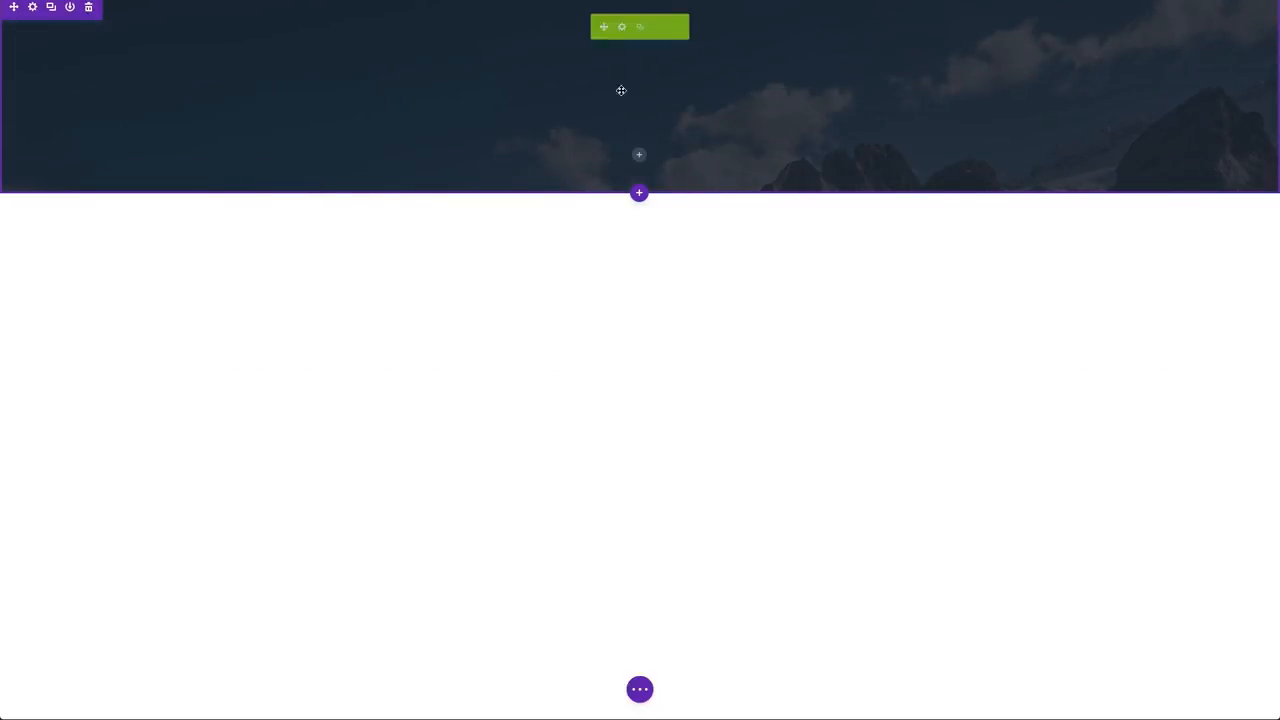
Step: Set the inserted global header's Title to "New Header"
{"action": "left_click", "coordinate": [621, 28]}
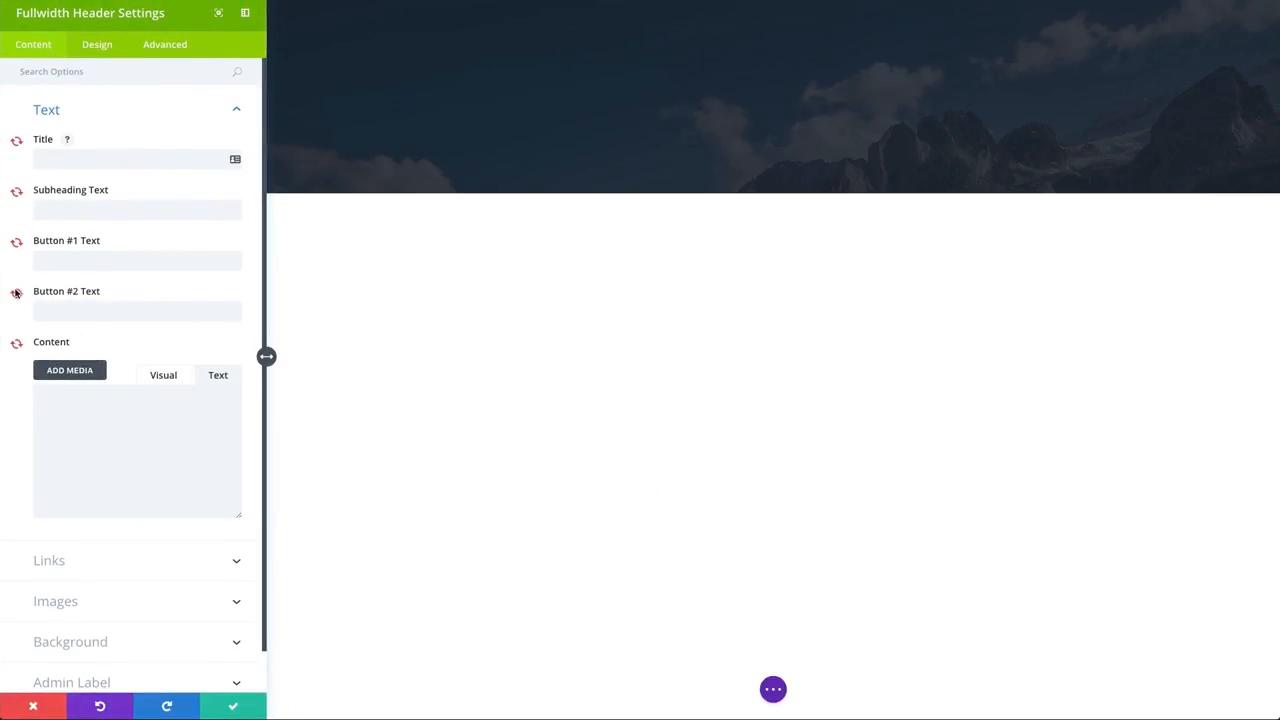
{"action": "left_click", "coordinate": [111, 161]}
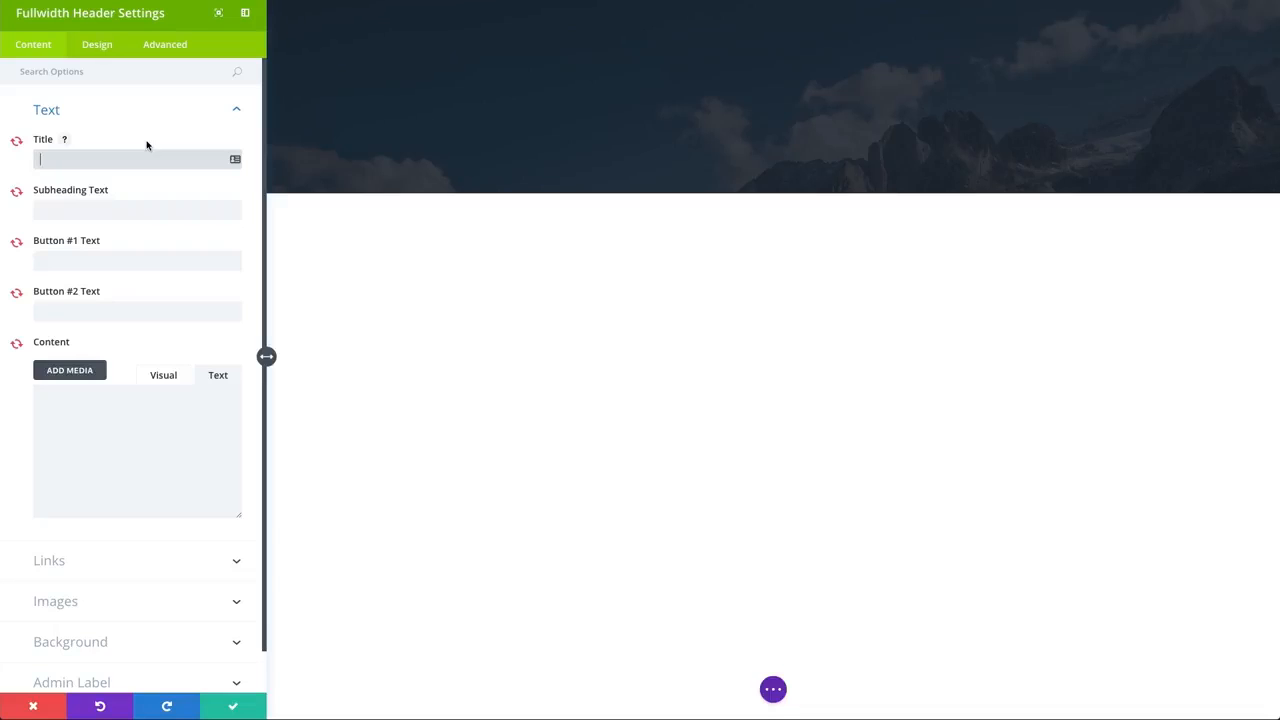
{"action": "type", "text": "New"}
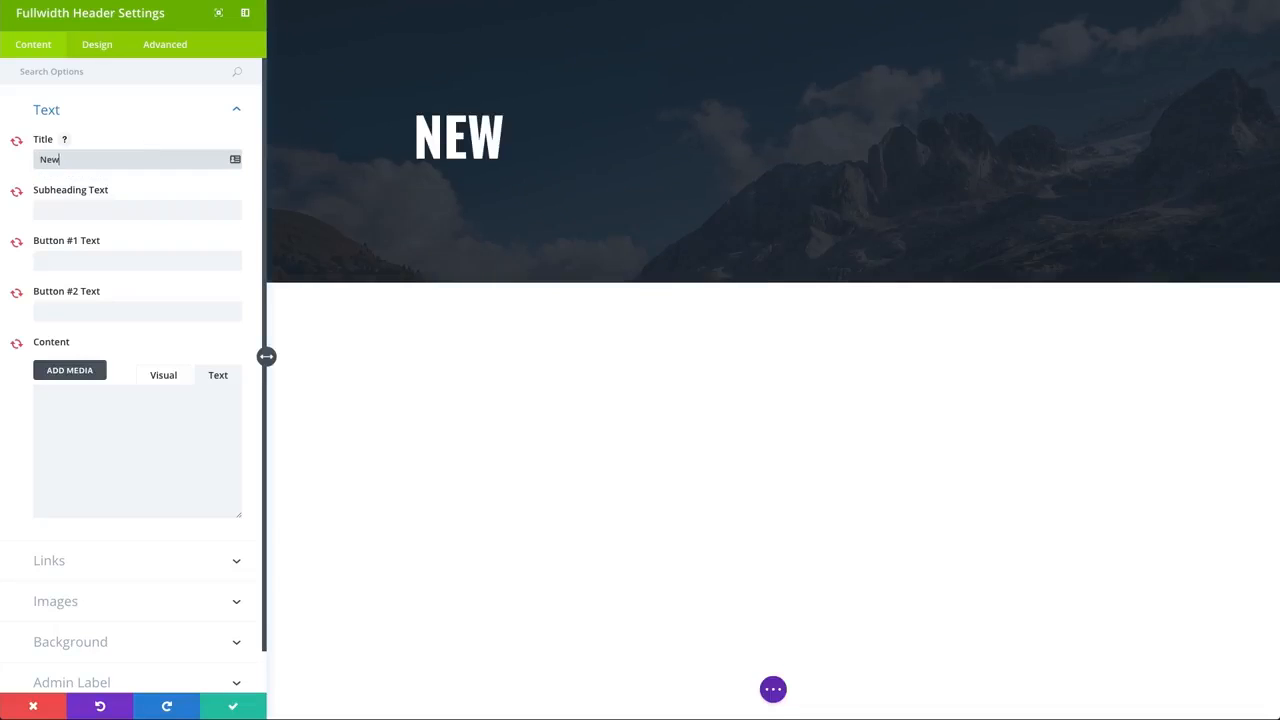
{"action": "type", "text": " Headde"}
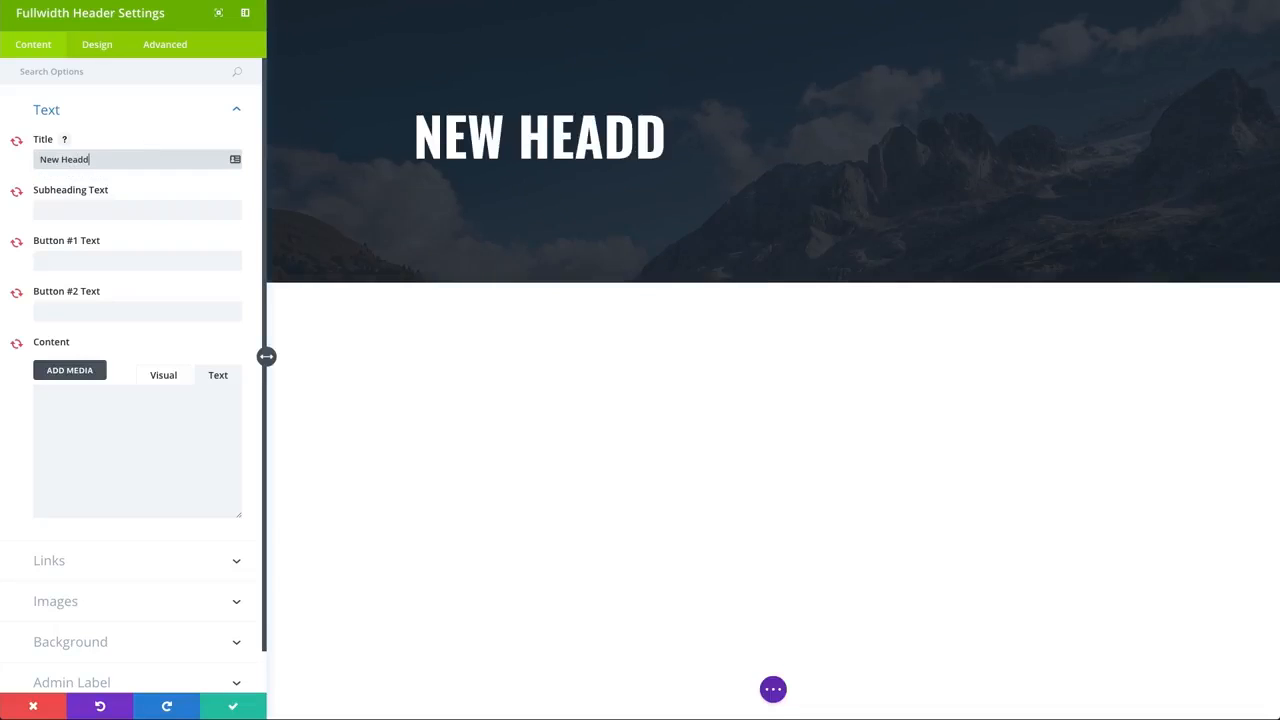
{"action": "key", "text": "BackSpace"}
{"action": "key", "text": "BackSpace"}
{"action": "key", "text": "BackSpace"}
{"action": "type", "text": "er"}
{"action": "key", "text": "BackSpace"}
{"action": "key", "text": "BackSpace"}
{"action": "type", "text": "der"}
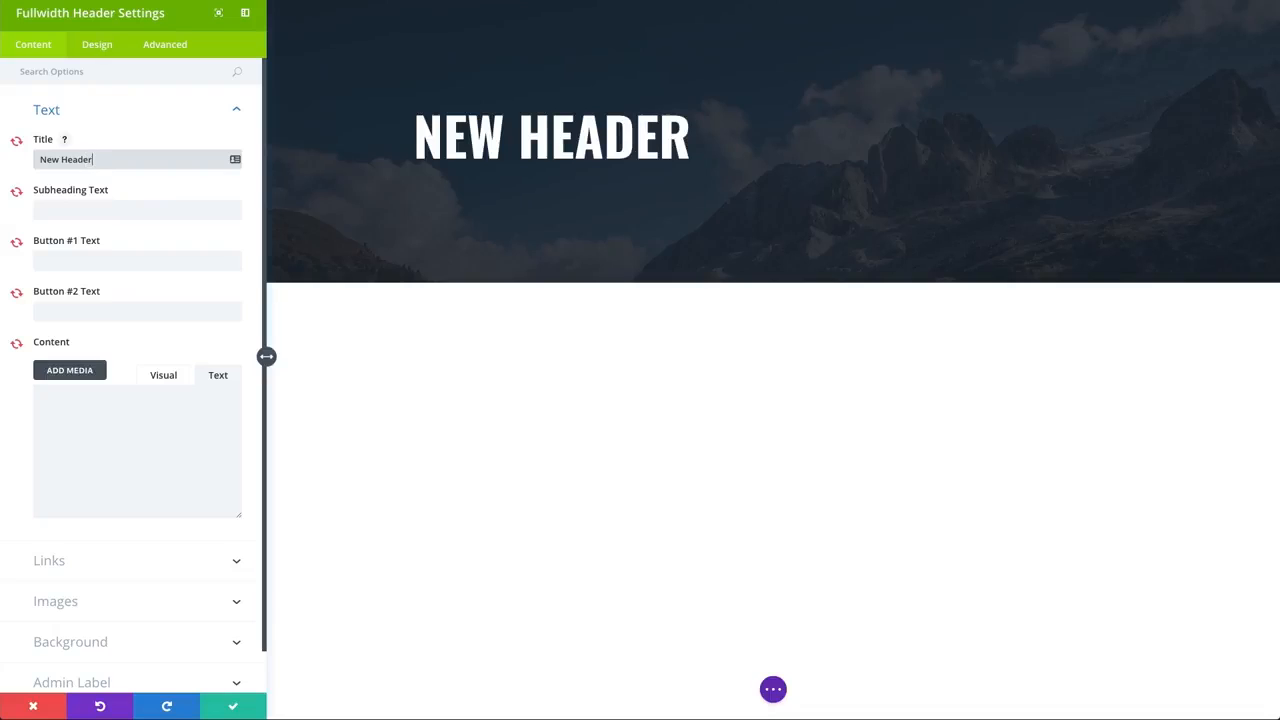
Step: Set the header's Button #1 Text to "New Button" and paste the "Duis aute irure dolor" paragraph as its Content
{"action": "left_click", "coordinate": [74, 207]}
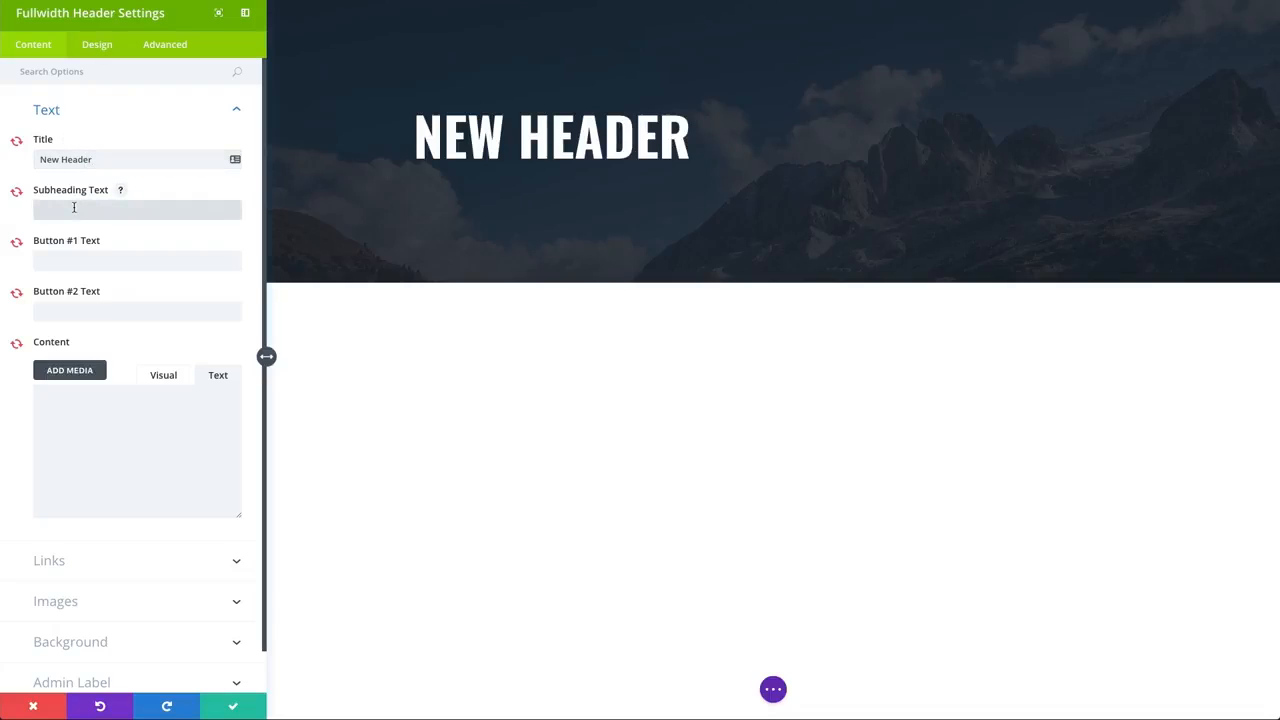
{"action": "type", "text": "j"}
{"action": "key", "text": "BackSpace"}
{"action": "left_click", "coordinate": [120, 264]}
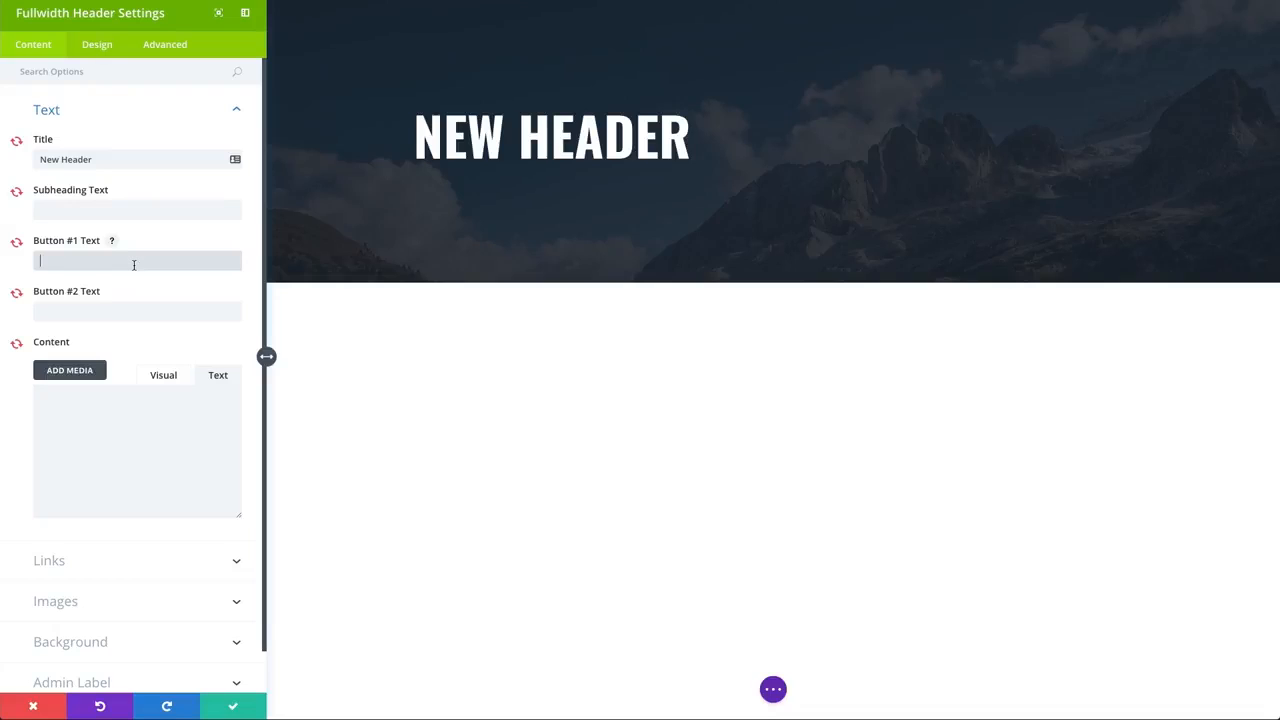
{"action": "type", "text": "New Button"}
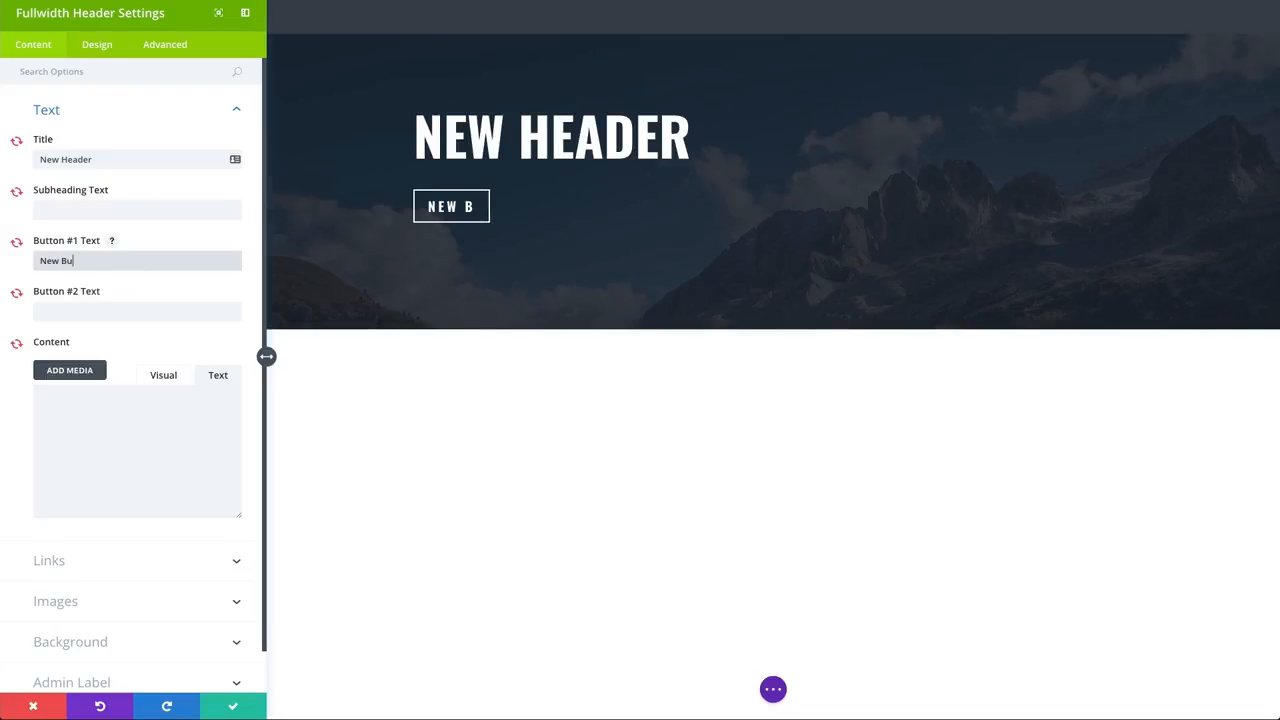
{"action": "left_click", "coordinate": [106, 404]}
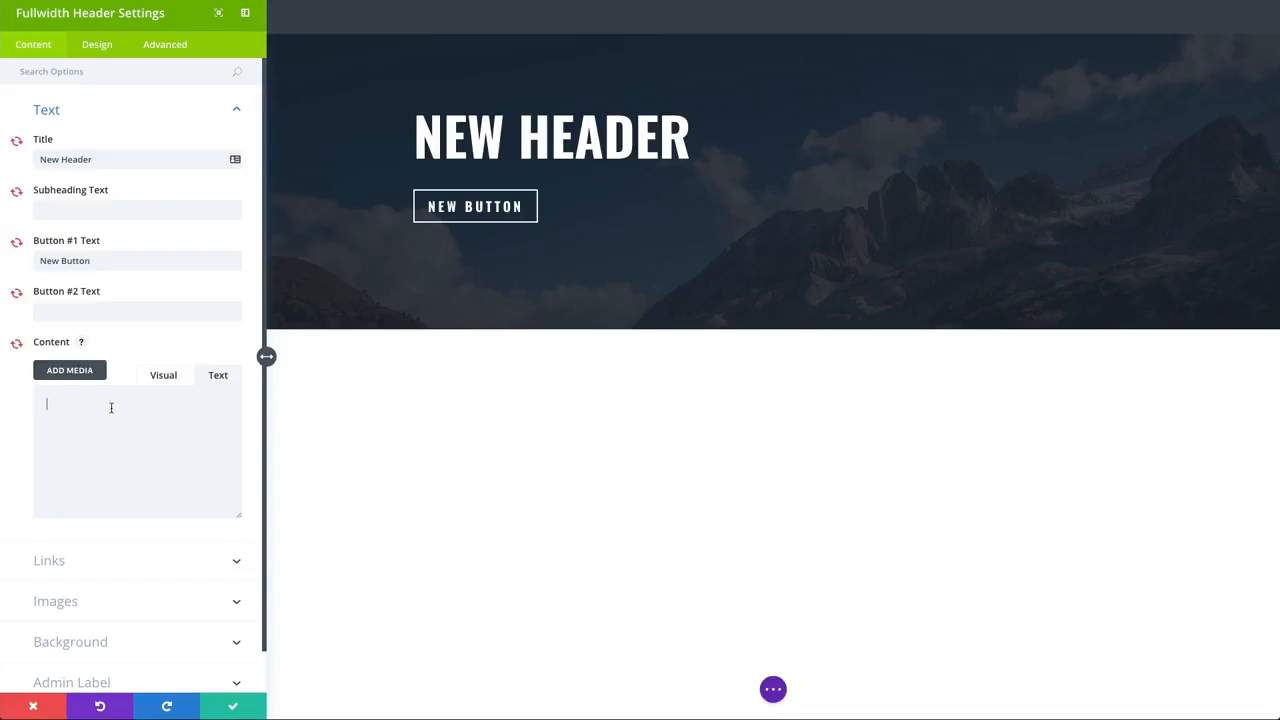
{"action": "type", "text": "Duis aute irure dolor in reprehenderit in voluptate velit esse cillum dolore fugiat nulla pariatur. Excepteur sint occaecat cupidatat non proident."}
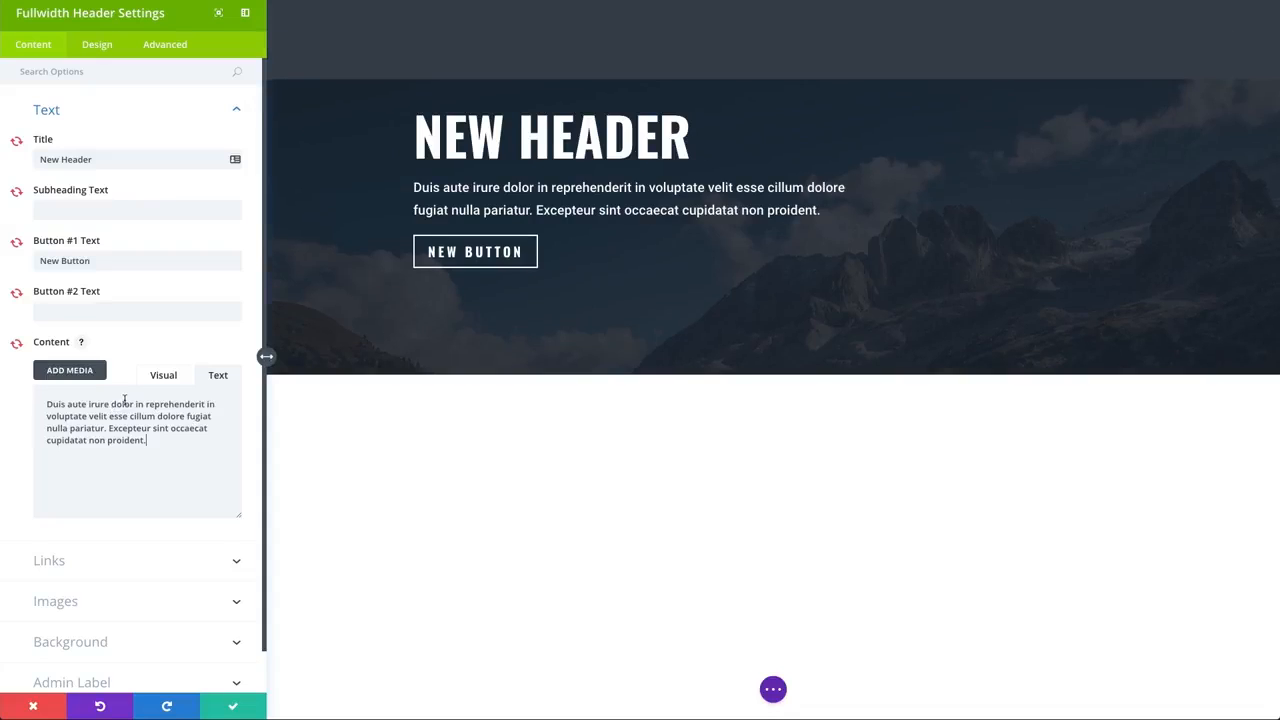
Step: Set the header's Button #1 URL to "#" and save the module settings
{"action": "left_click", "coordinate": [86, 566]}
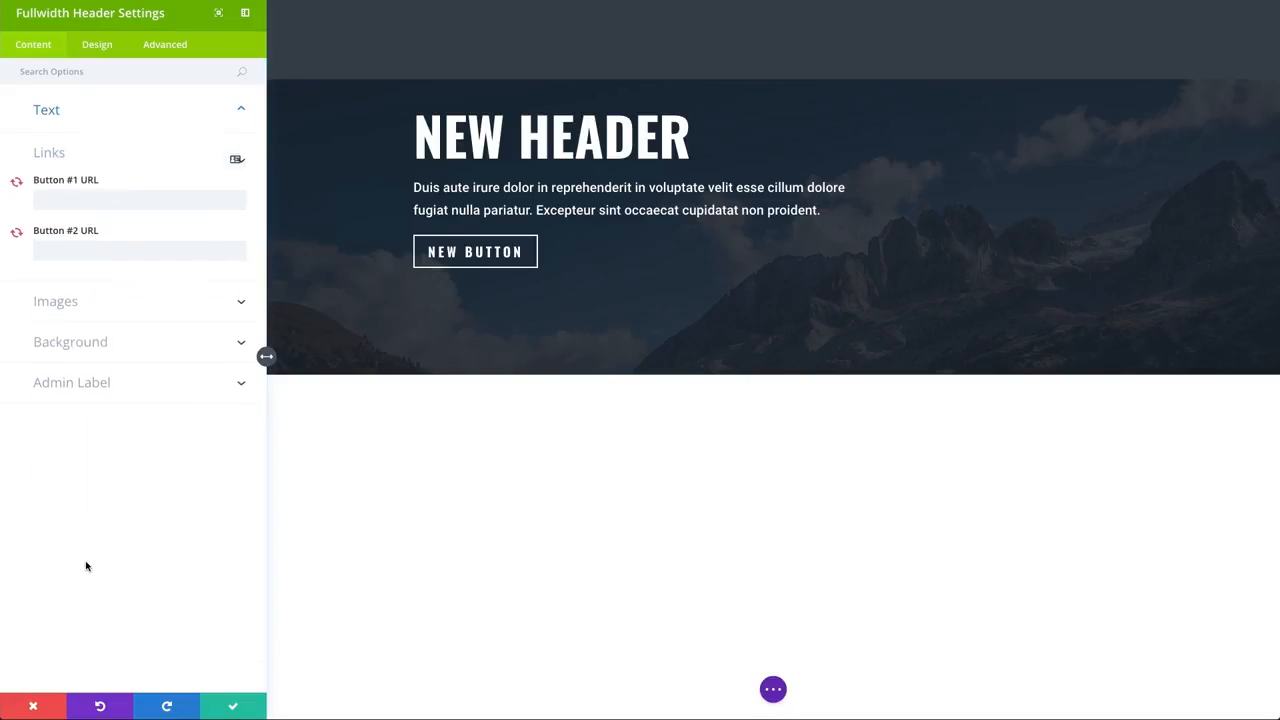
{"action": "left_click", "coordinate": [77, 205]}
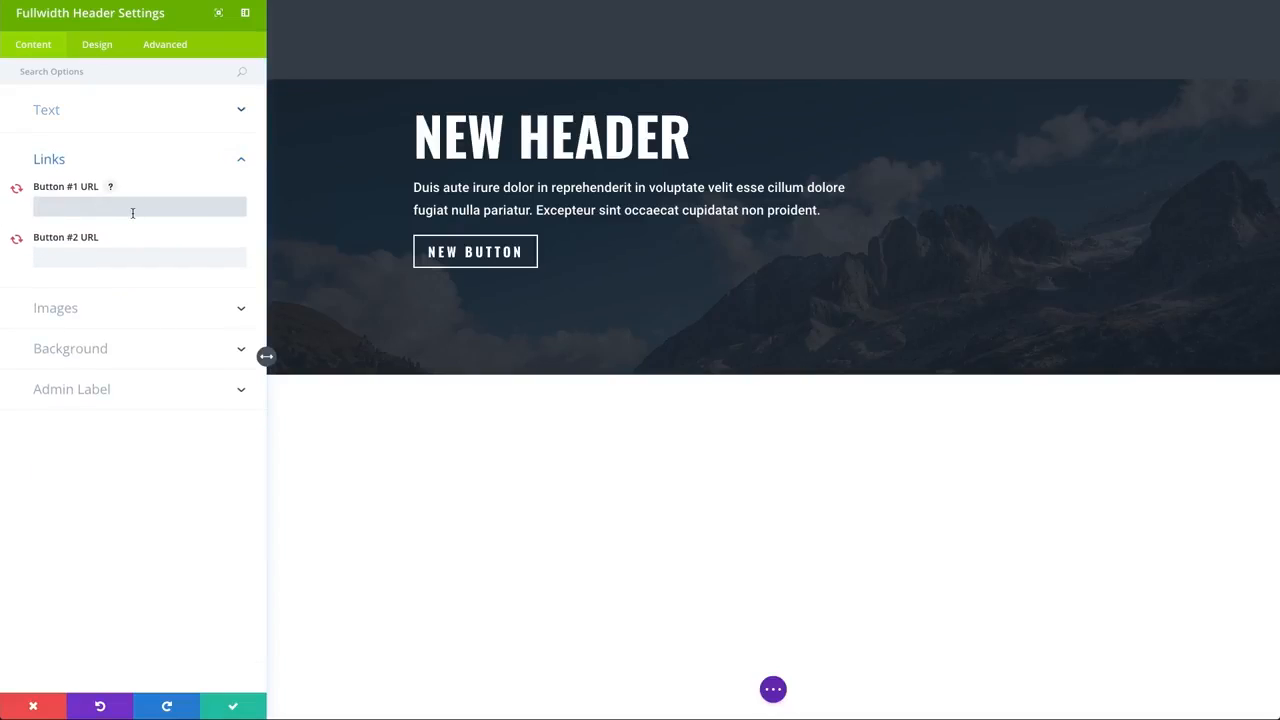
{"action": "type", "text": "#"}
{"action": "left_click", "coordinate": [217, 585]}
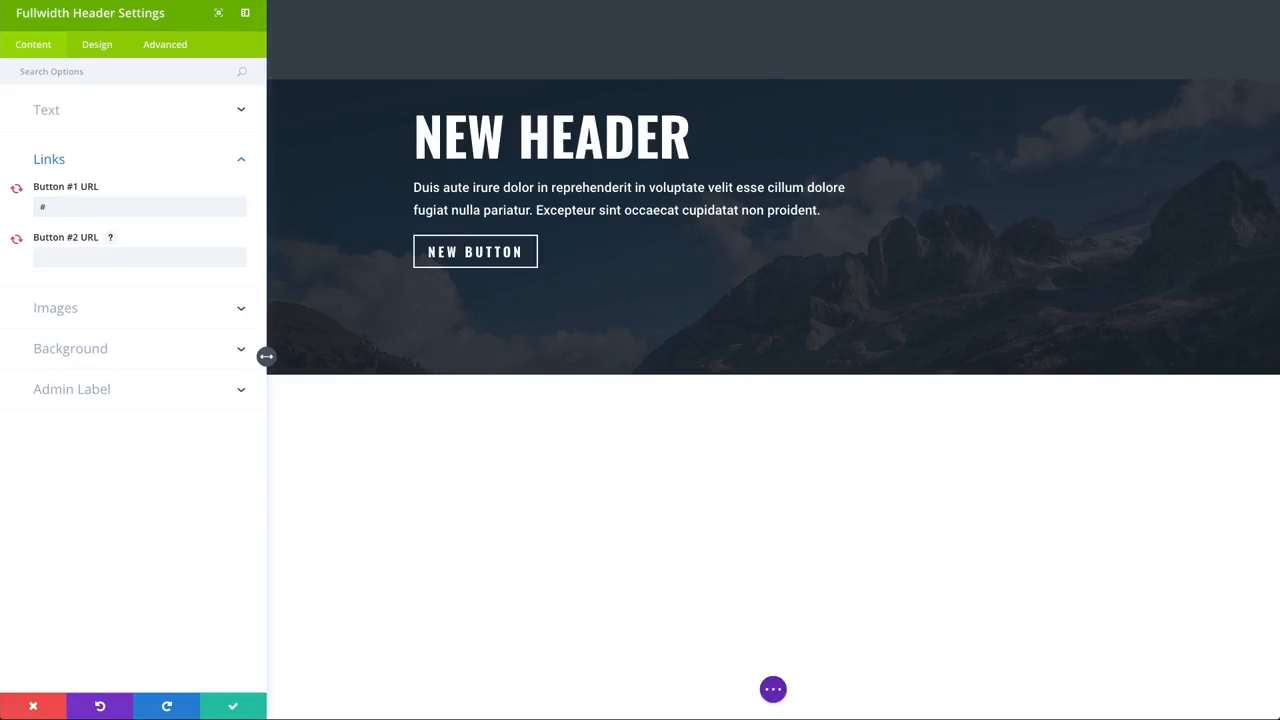
{"action": "left_click", "coordinate": [233, 706]}
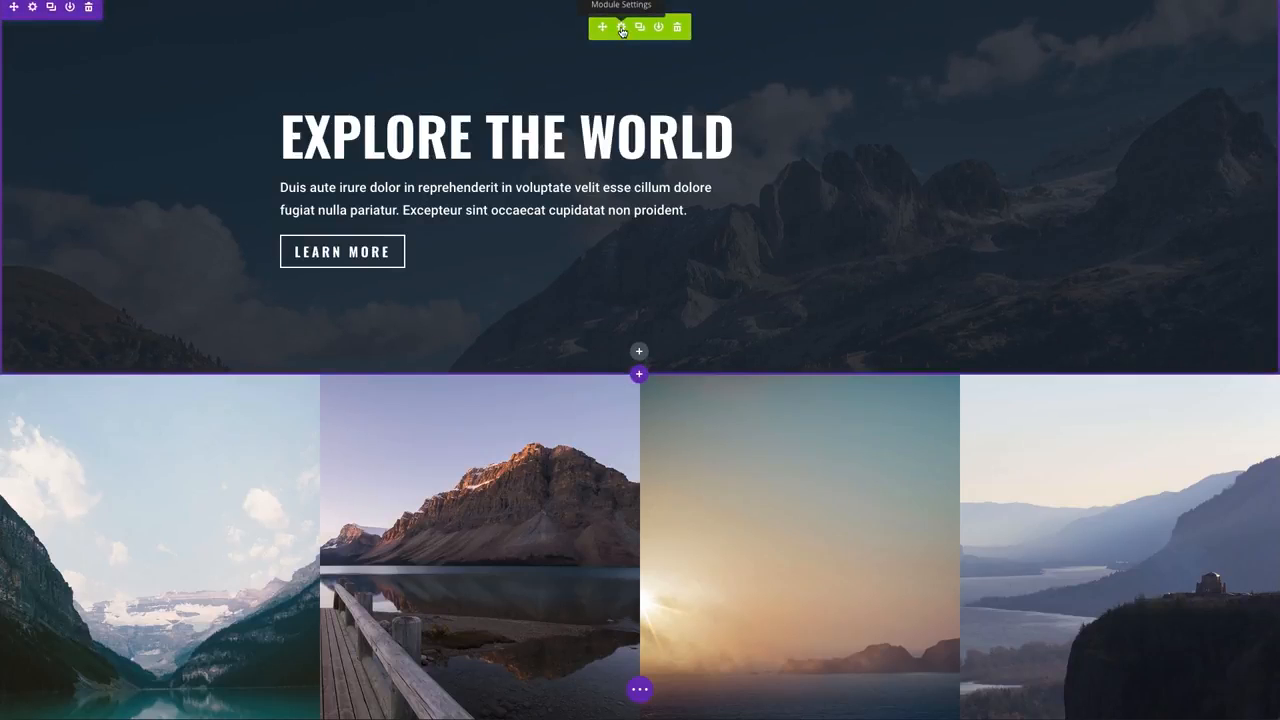
Step: Set the Text & Logo Orientation of the "Explore The World" header to Center, then save the module settings and the page
{"action": "left_click", "coordinate": [621, 28]}
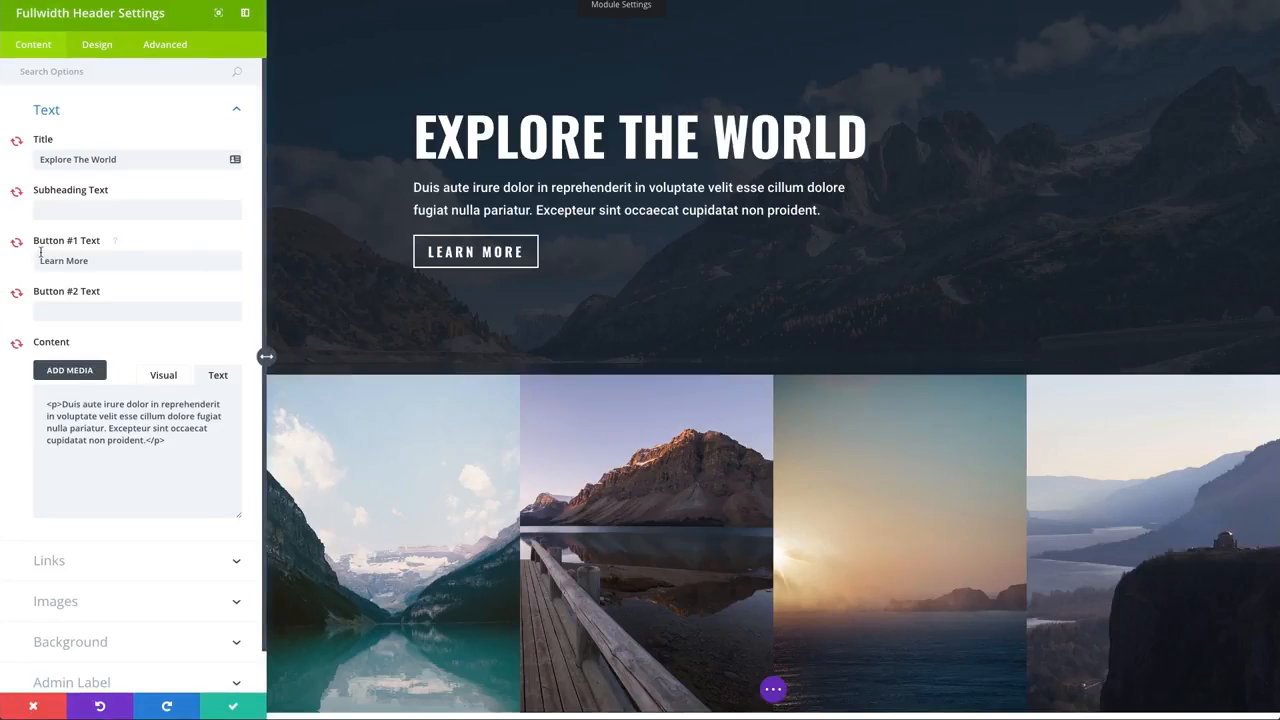
{"action": "left_click", "coordinate": [96, 50]}
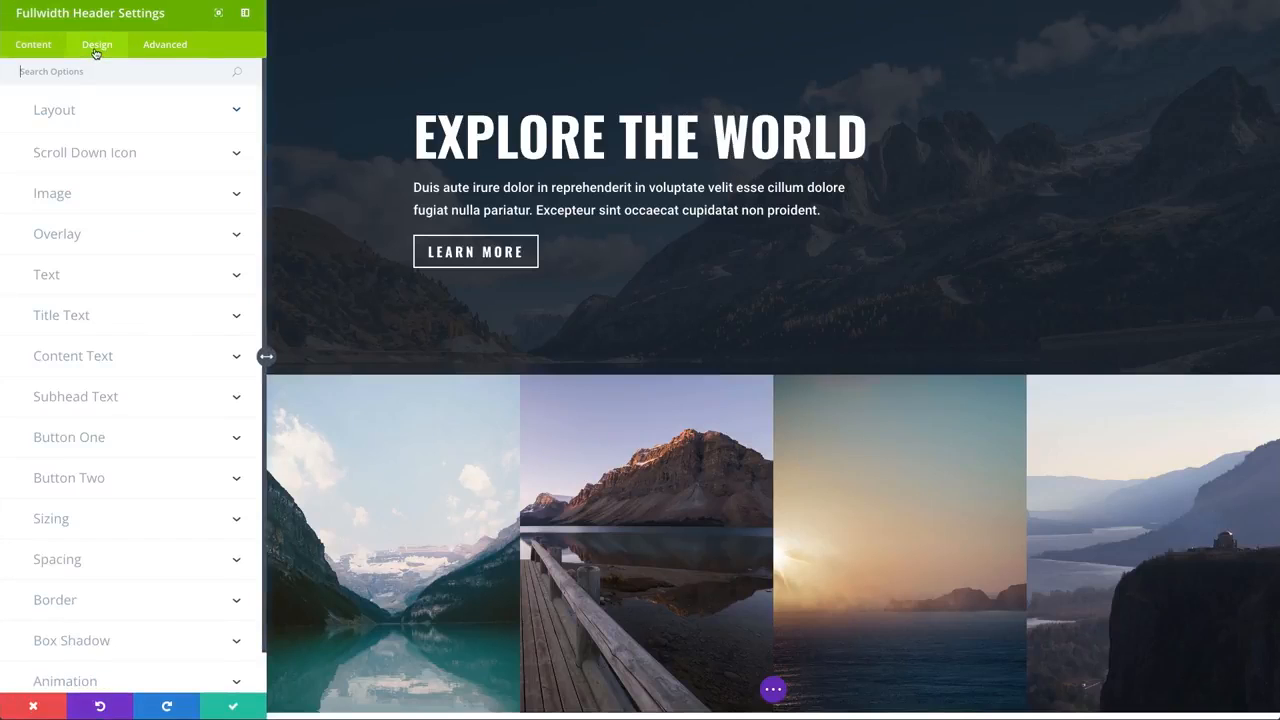
{"action": "left_click", "coordinate": [96, 114]}
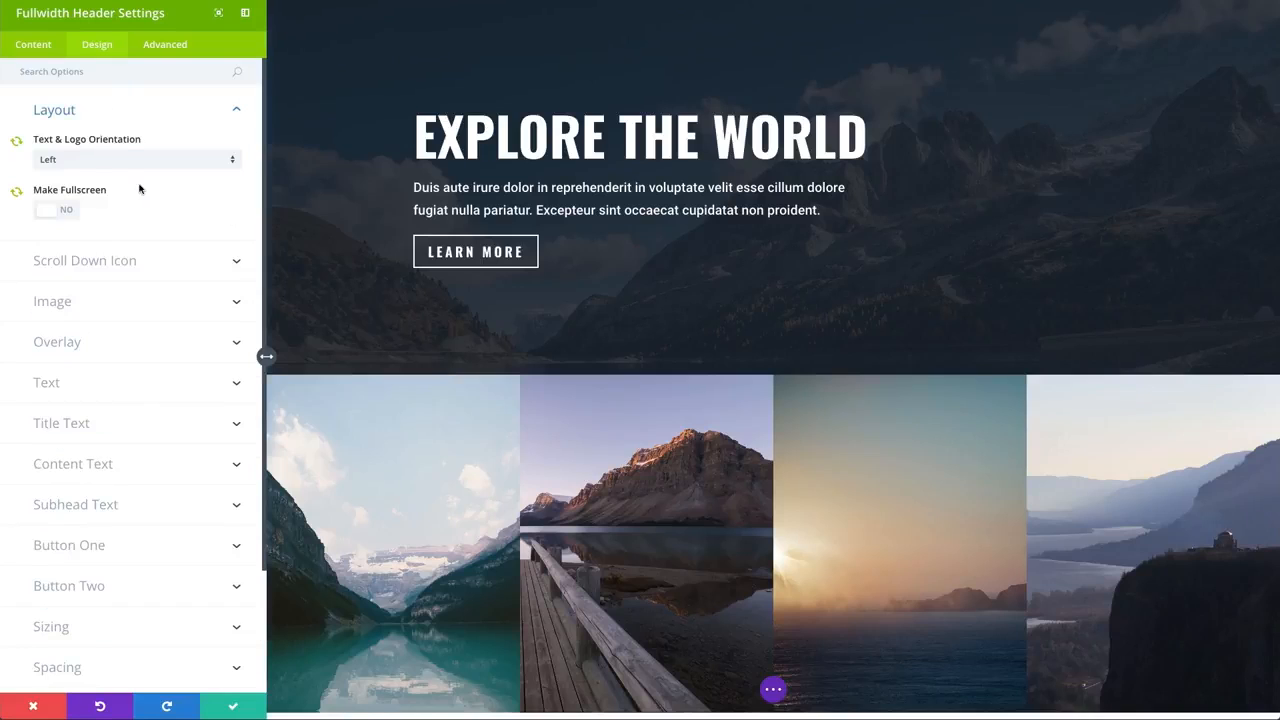
{"action": "left_click", "coordinate": [88, 163]}
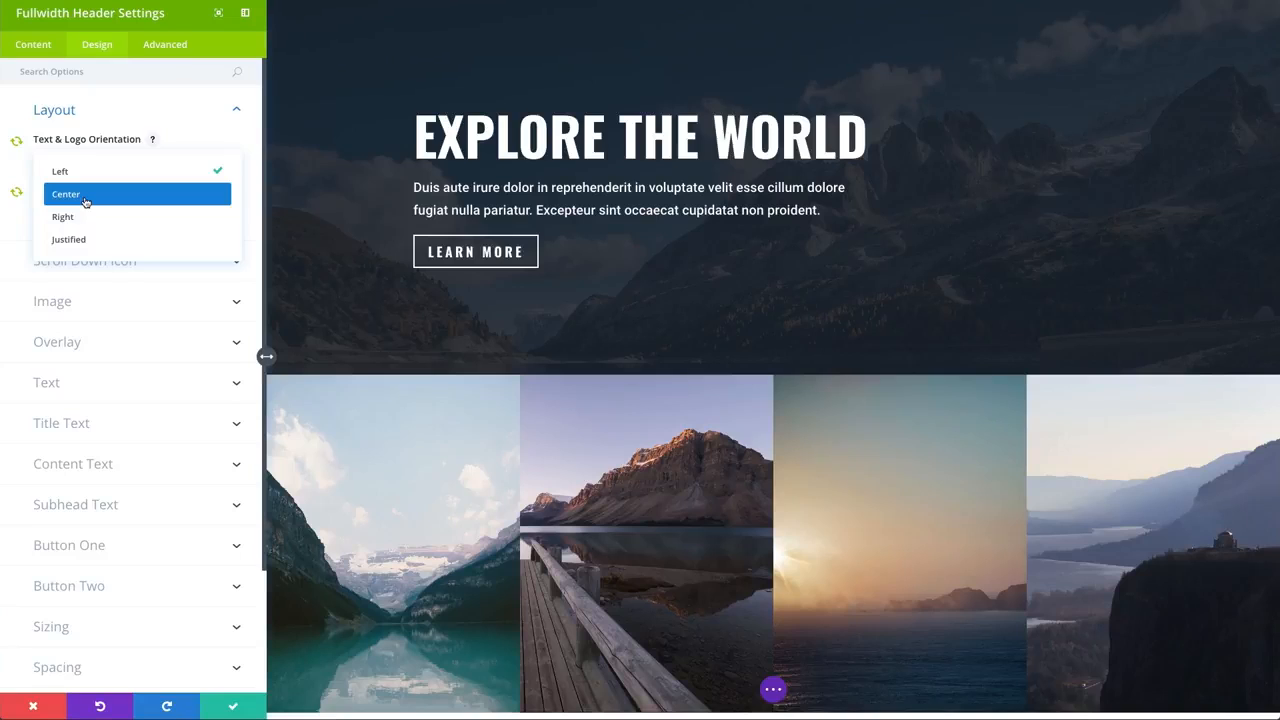
{"action": "left_click", "coordinate": [86, 202]}
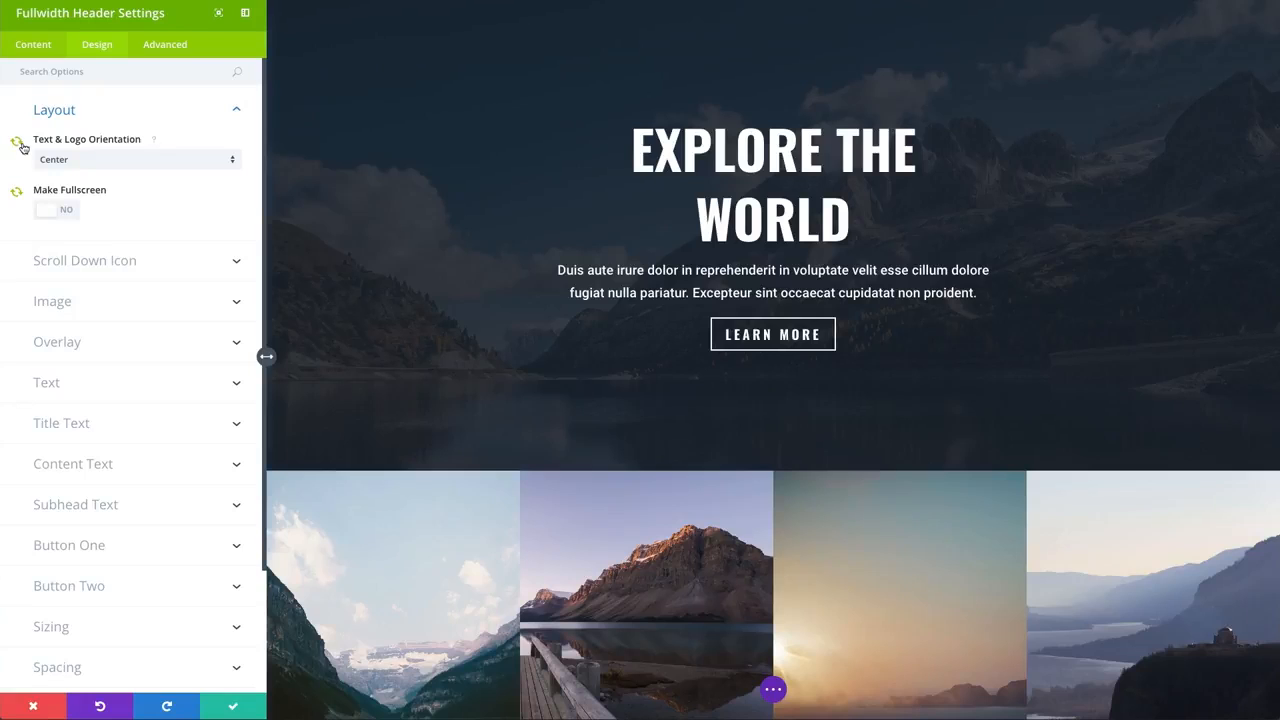
{"action": "left_click", "coordinate": [237, 707]}
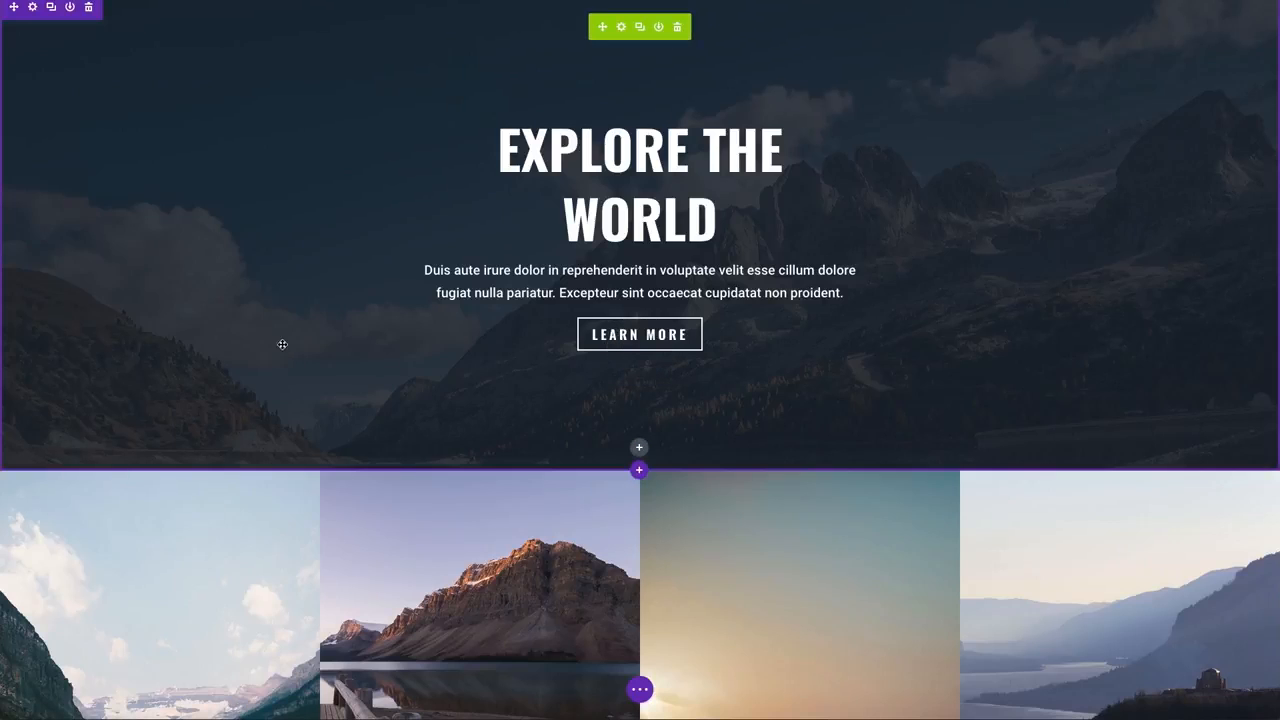
{"action": "key", "text": "ctrl+s"}
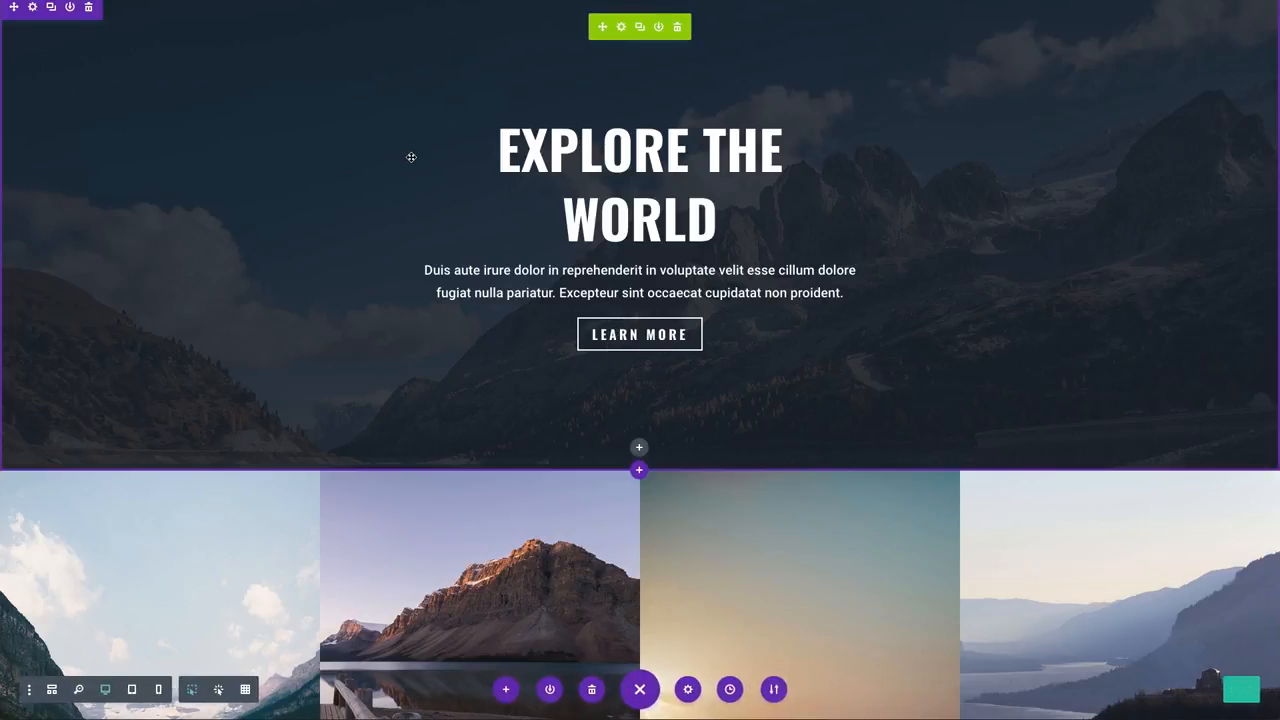